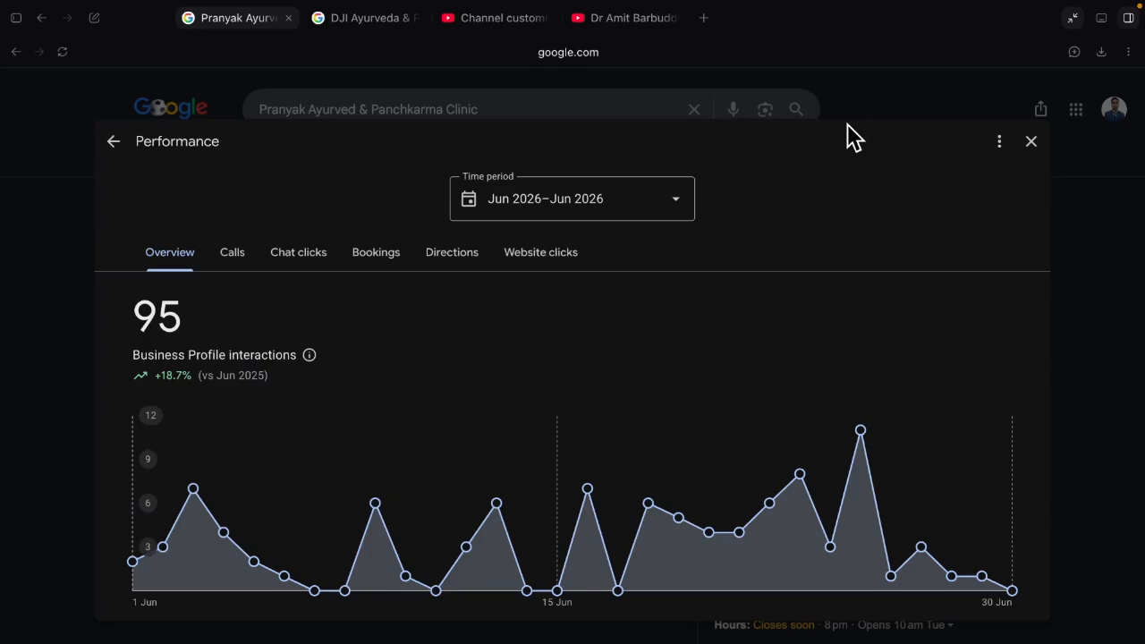
# Close the open performance reports and set the Pranyak clinic's performance time period to Jun 2026 only
pyautogui.click(1031, 141)
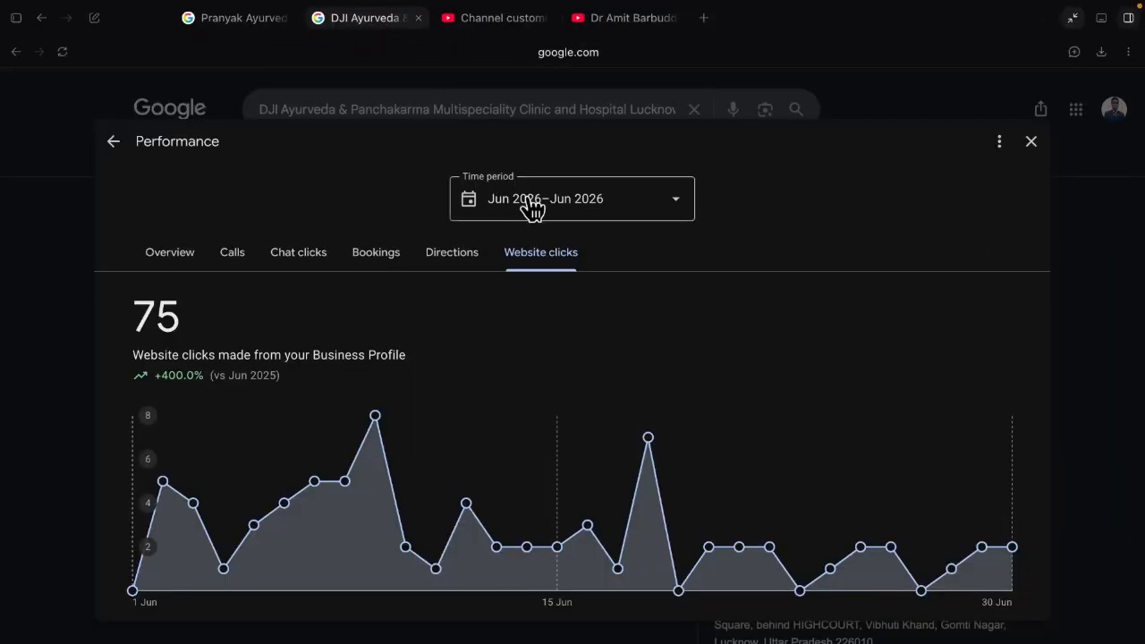
pyautogui.click(1030, 143)
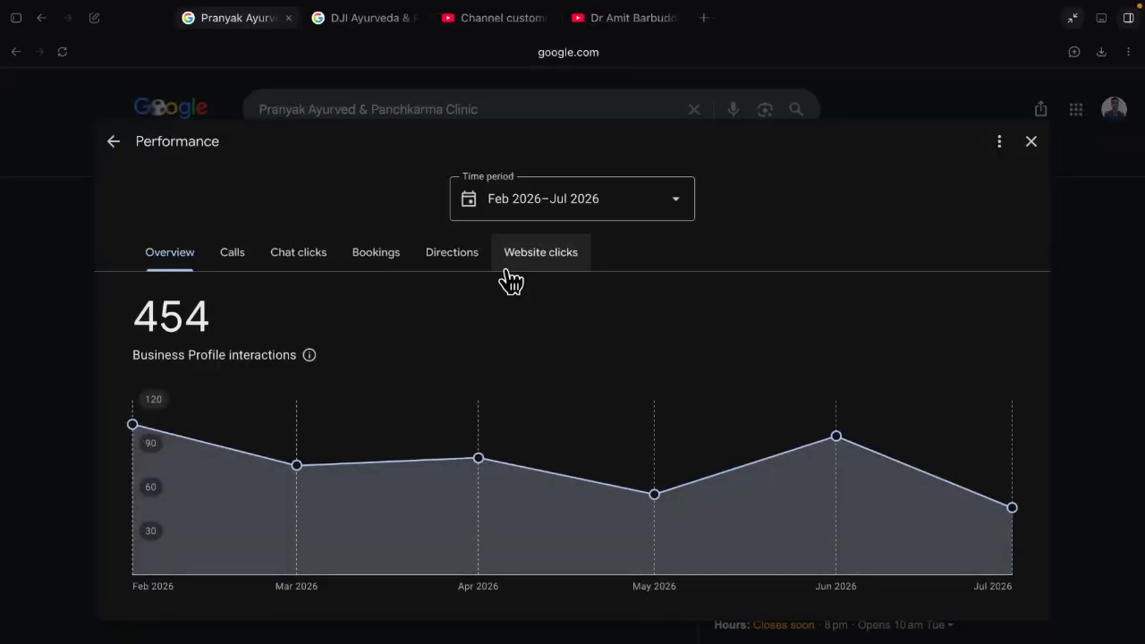
pyautogui.click(661, 211)
pyautogui.click(577, 310)
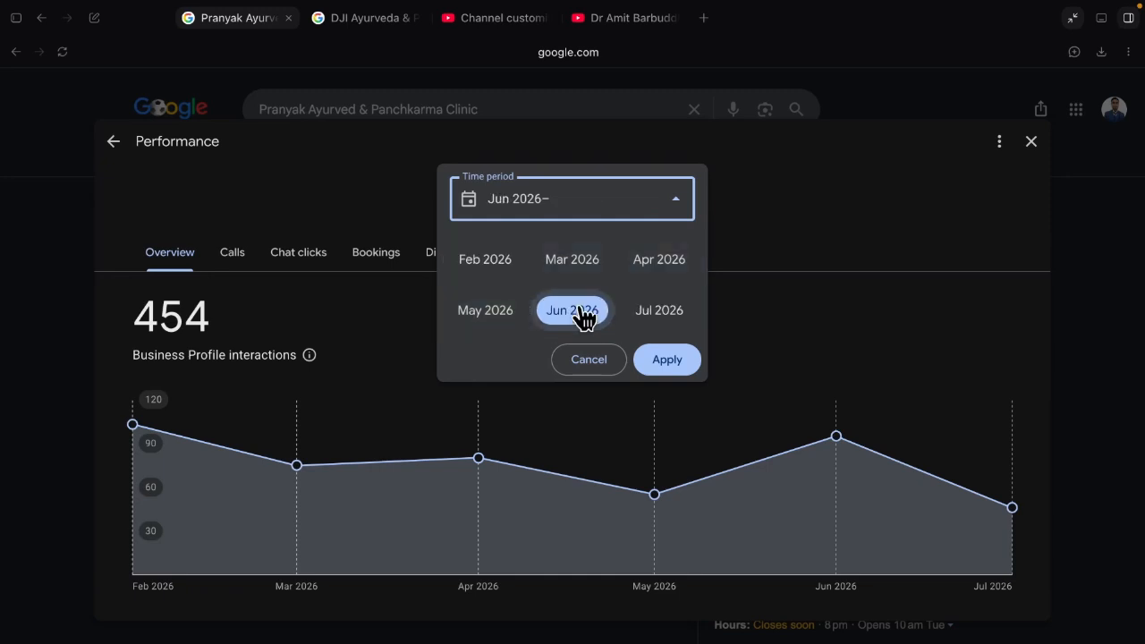
pyautogui.click(666, 359)
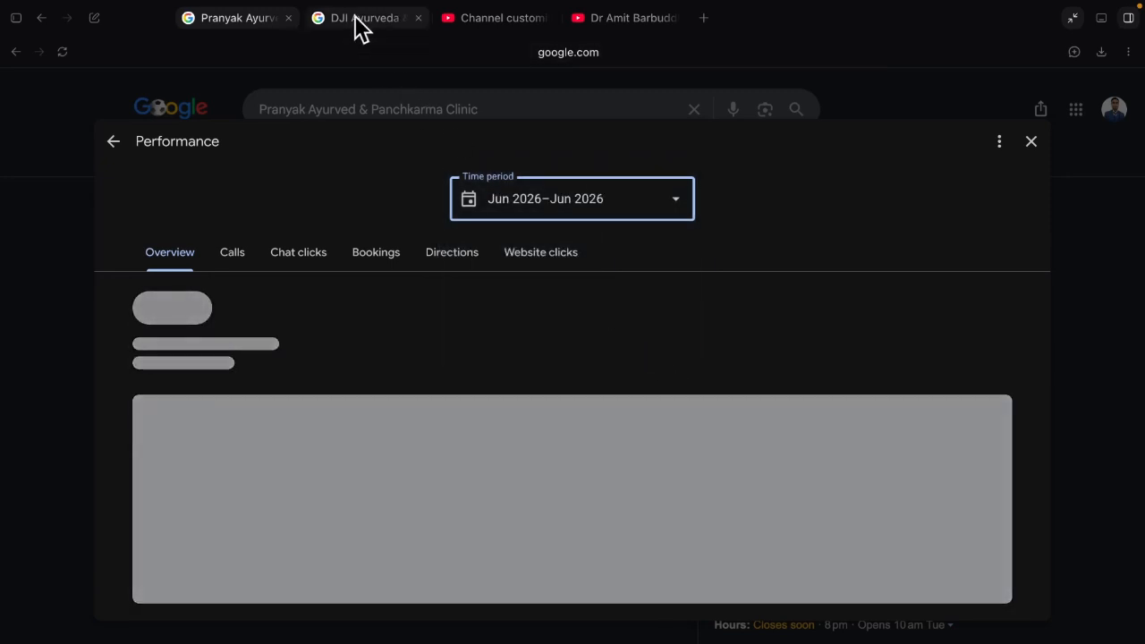
# Limit the DJI Ayurveda profile's performance report to the single month Jun 2026
pyautogui.click(361, 21)
pyautogui.click(581, 199)
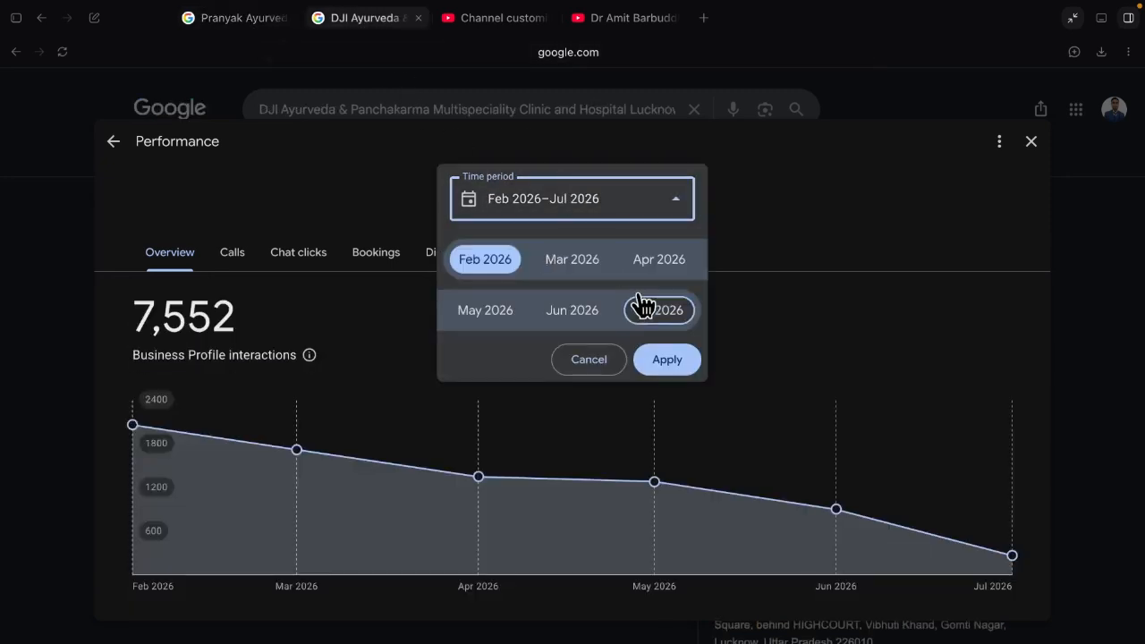
pyautogui.click(579, 311)
pyautogui.click(666, 360)
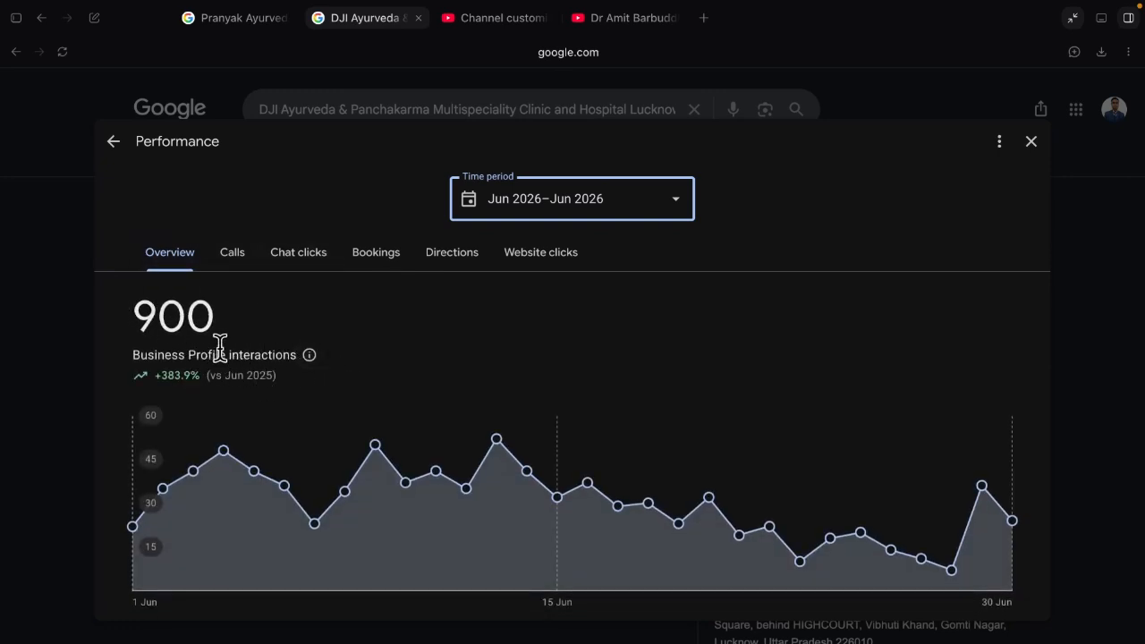
# Compare the June 2026 calls of the Pranyak clinic's profile with those of the DJI Ayurveda profile
pyautogui.click(229, 18)
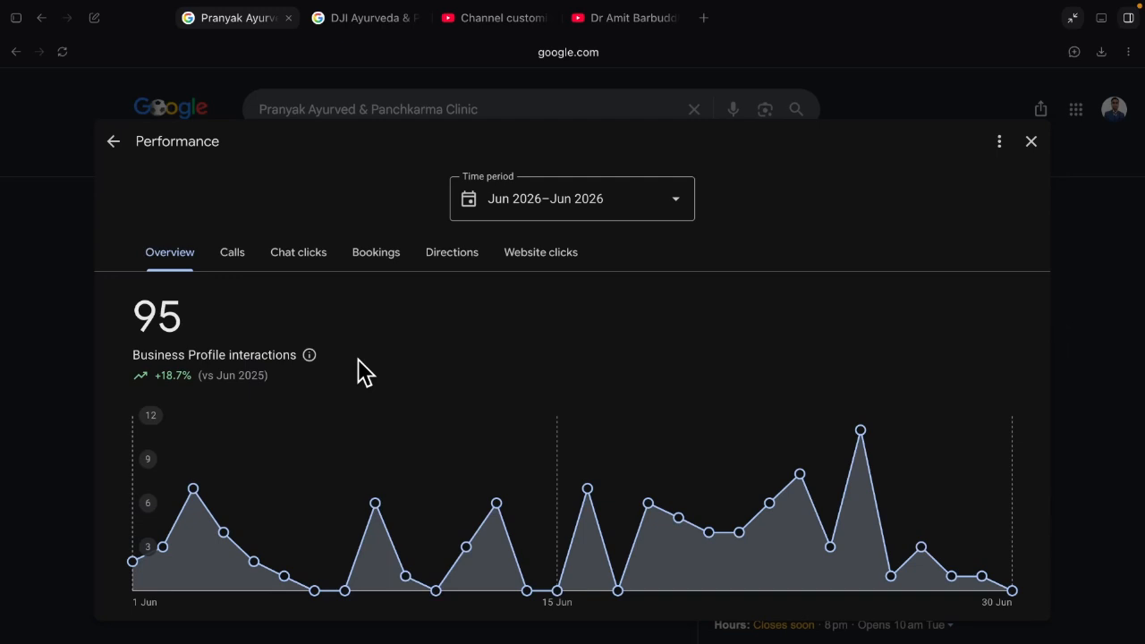
pyautogui.click(232, 254)
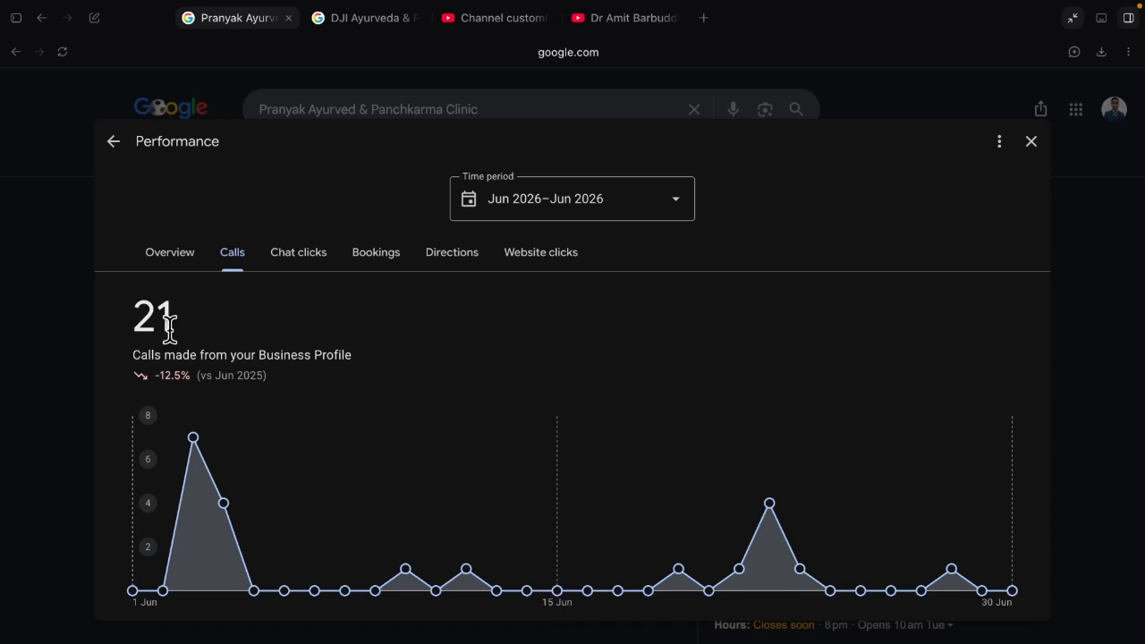
pyautogui.click(349, 21)
pyautogui.click(227, 260)
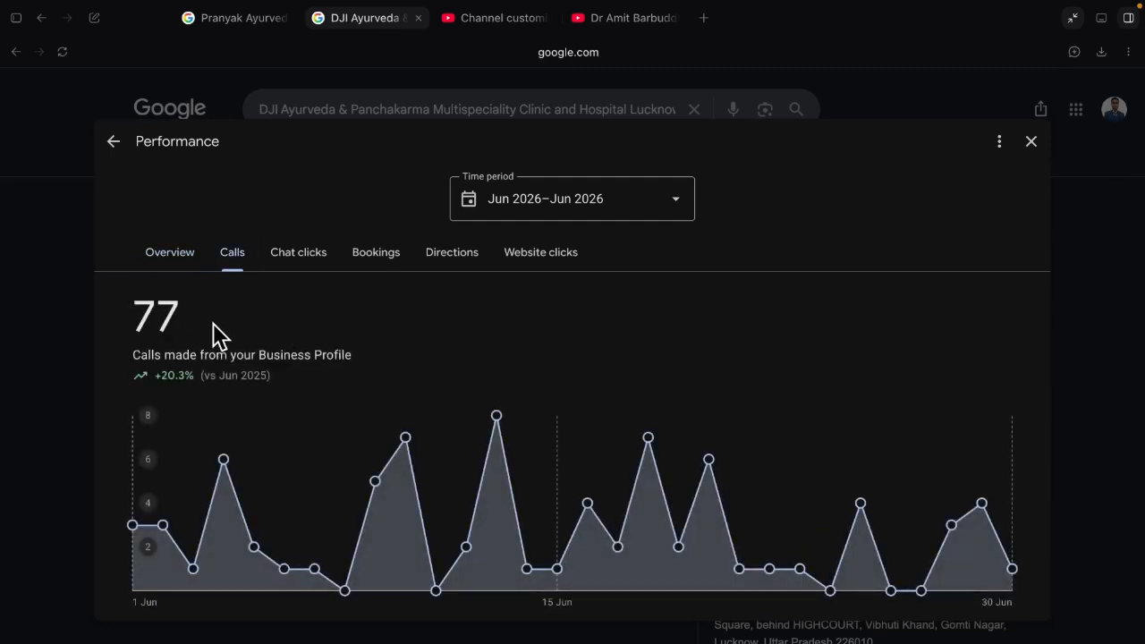
# Check the June 2026 chat clicks for the DJI Ayurveda profile and for the Pranyak clinic's profile
pyautogui.click(294, 262)
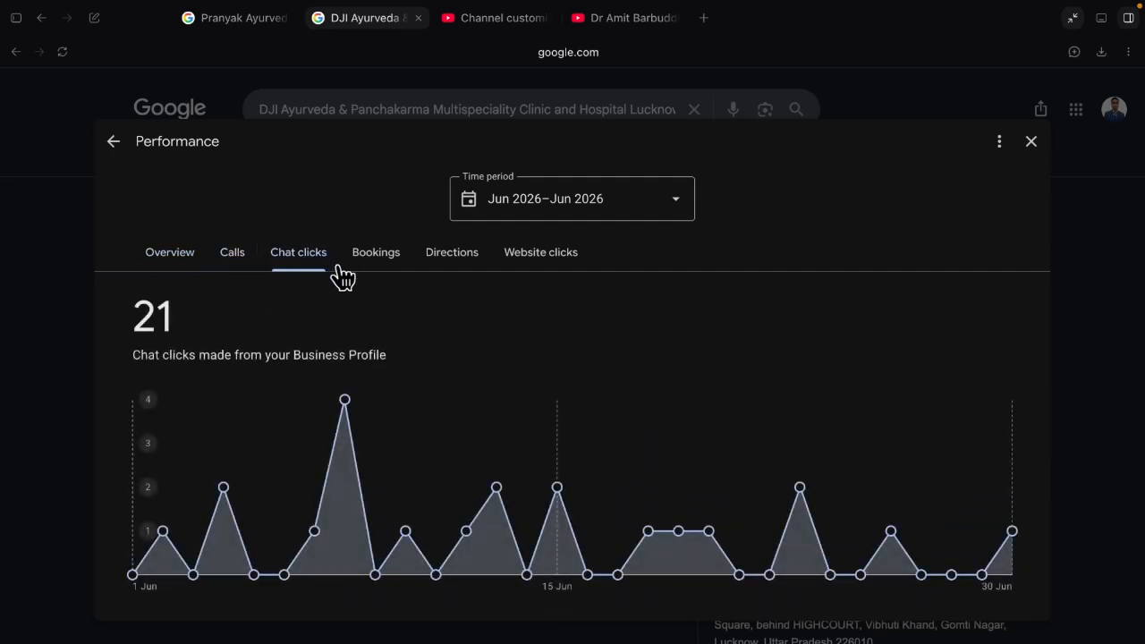
pyautogui.click(249, 25)
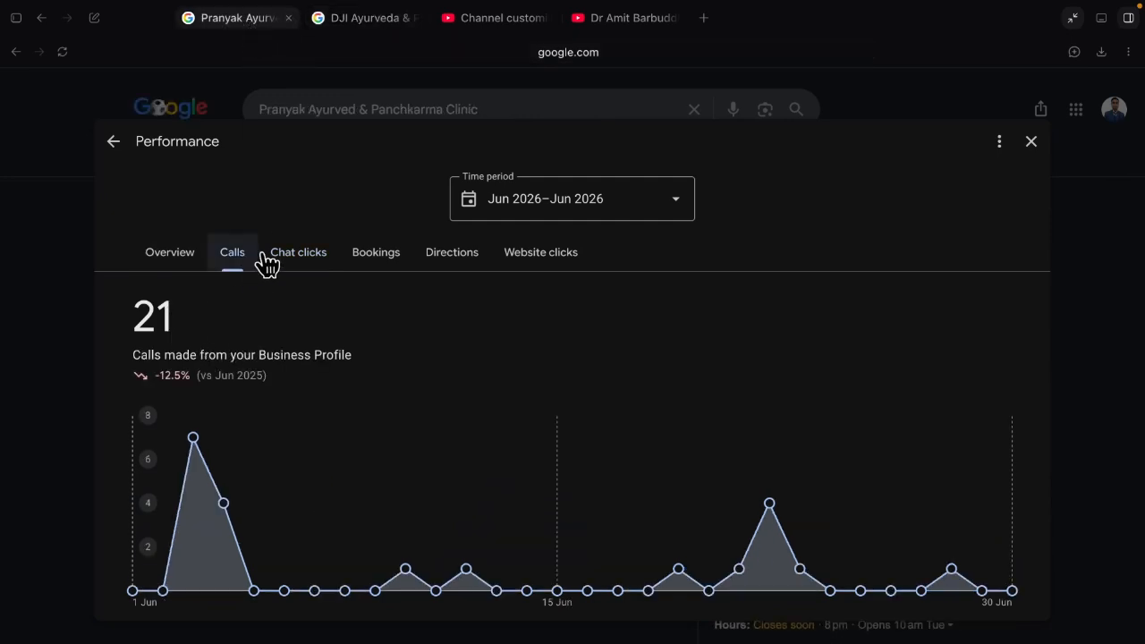
pyautogui.click(290, 256)
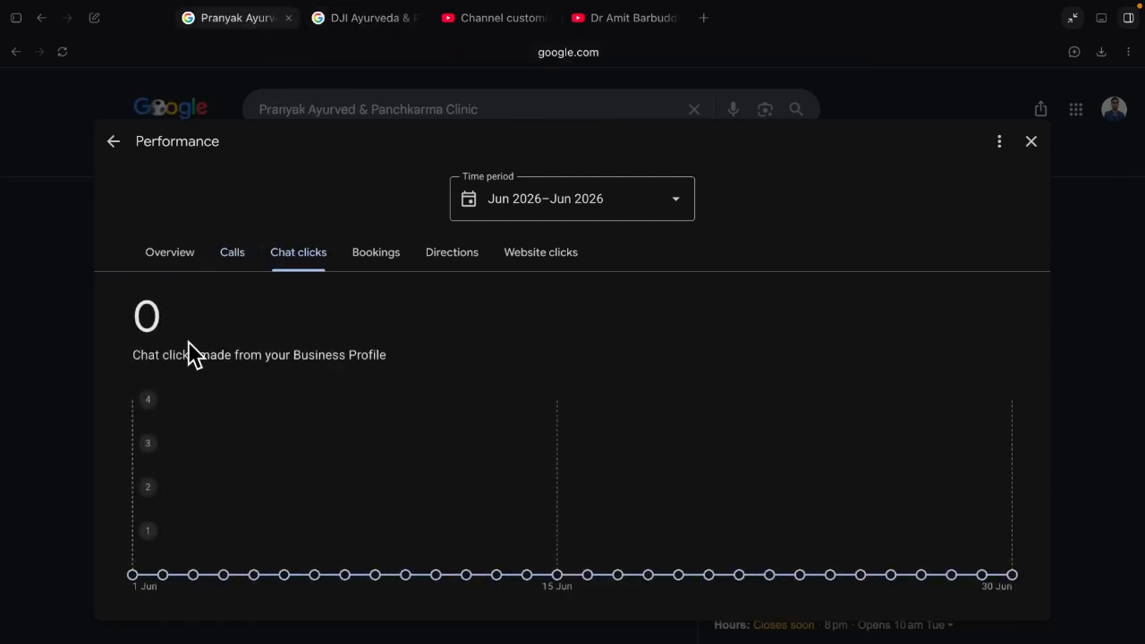
# Compare the June 2026 direction requests of the Pranyak clinic with those of DJI Ayurveda
pyautogui.click(452, 258)
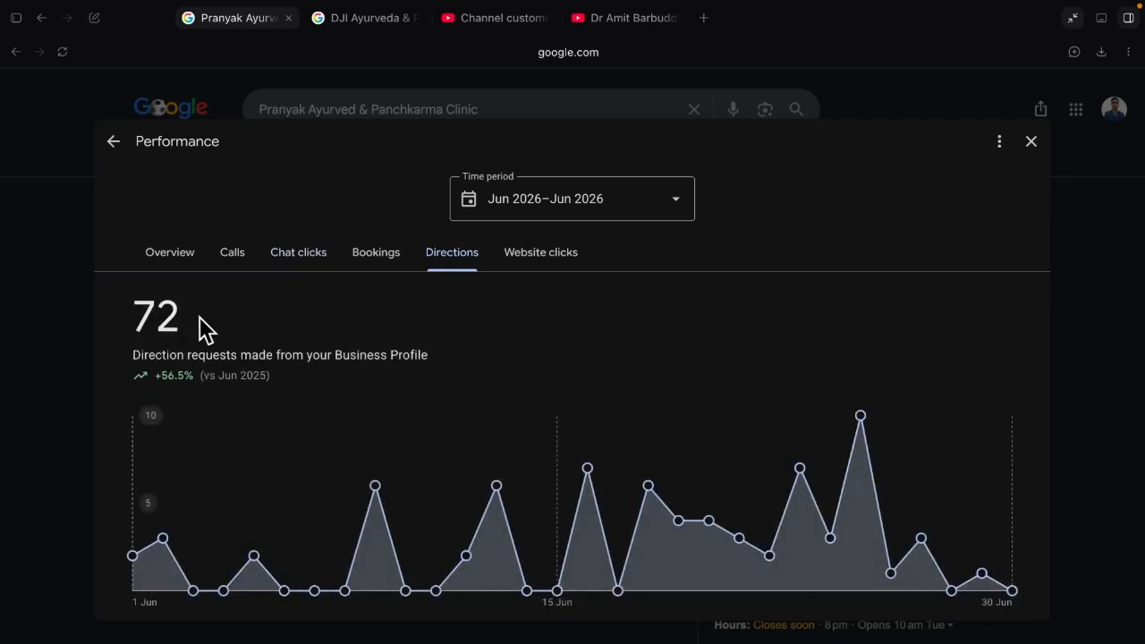
pyautogui.click(358, 20)
pyautogui.click(456, 253)
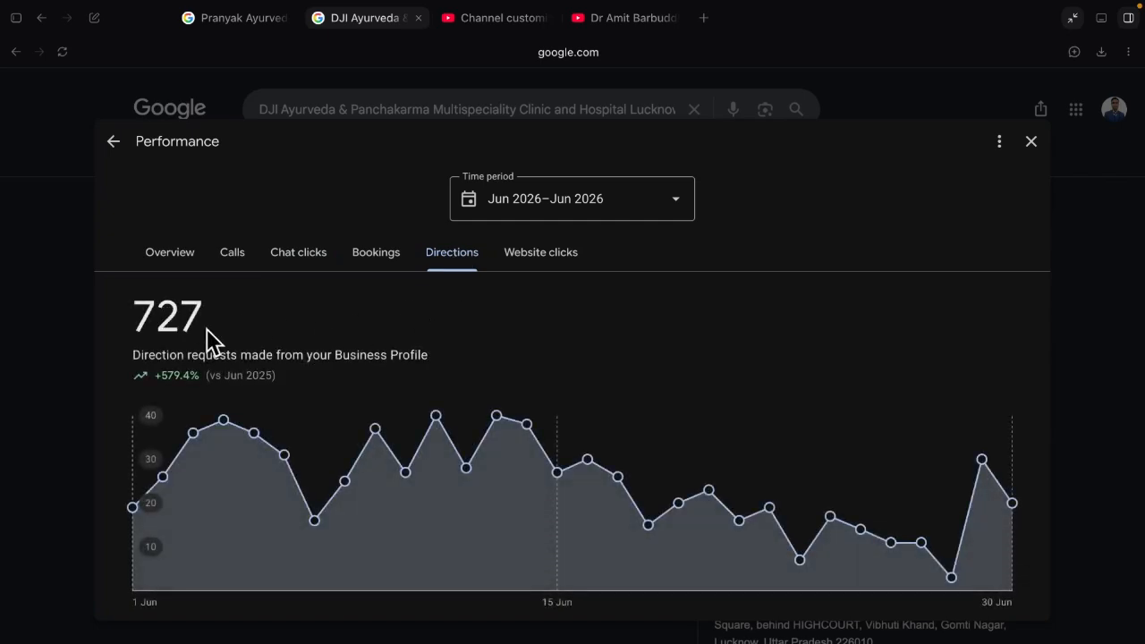
# View the June 2026 website clicks for DJI Ayurveda and for the Pranyak clinic
pyautogui.click(564, 263)
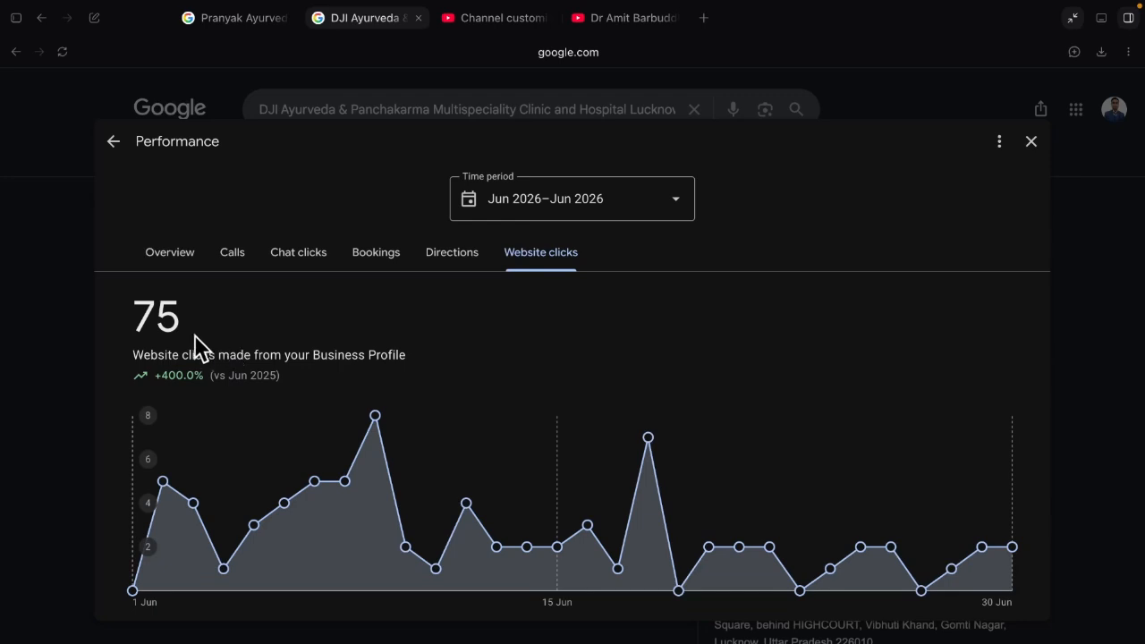
pyautogui.click(244, 25)
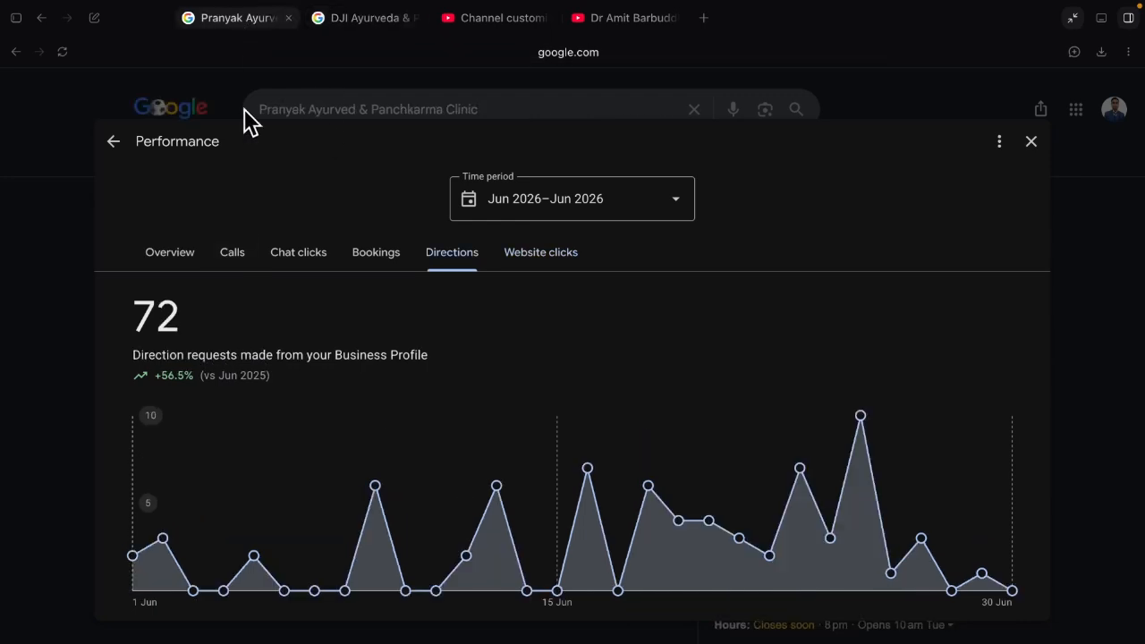
pyautogui.click(526, 258)
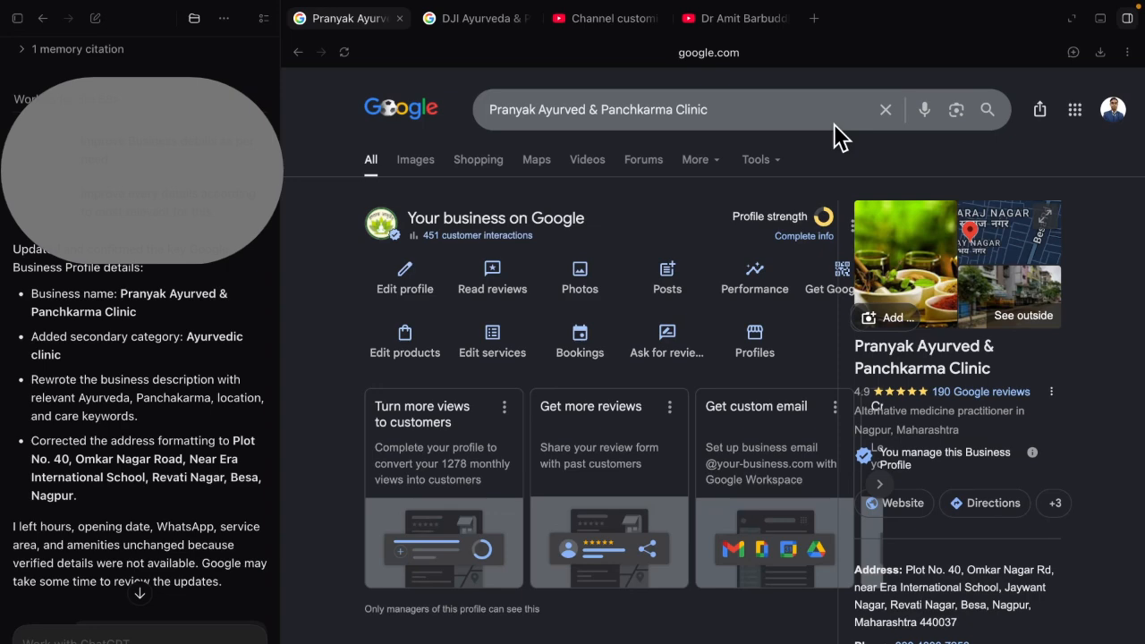
# Open the Pranyak clinic's business information and compare its description with the one on the doctor's YouTube channel
pyautogui.click(407, 294)
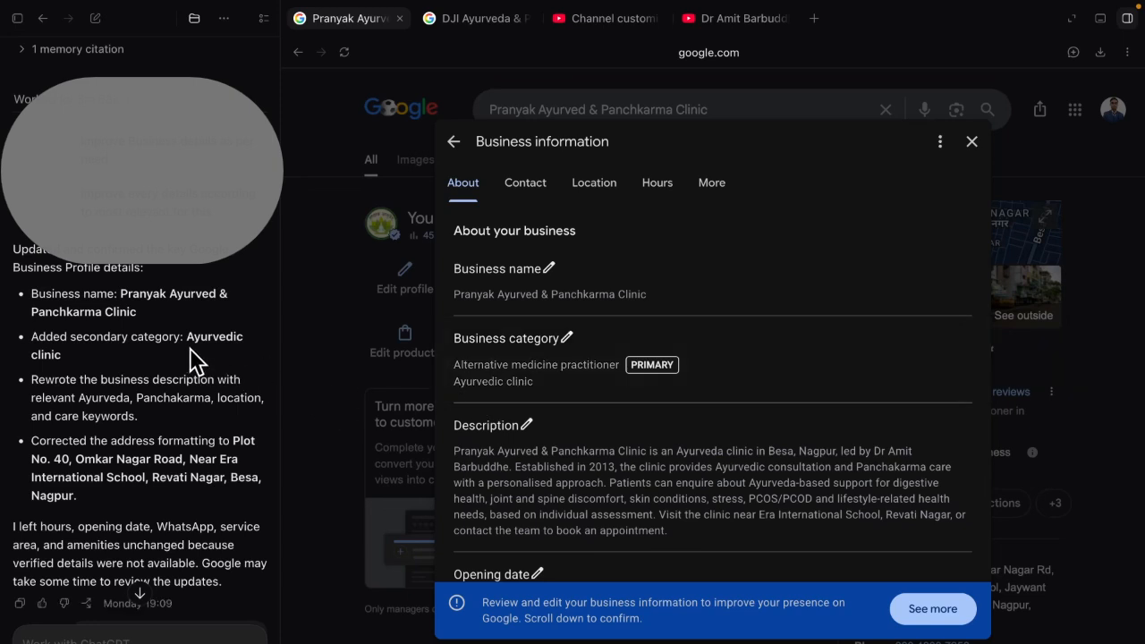
pyautogui.scroll(-1, 569, 434)
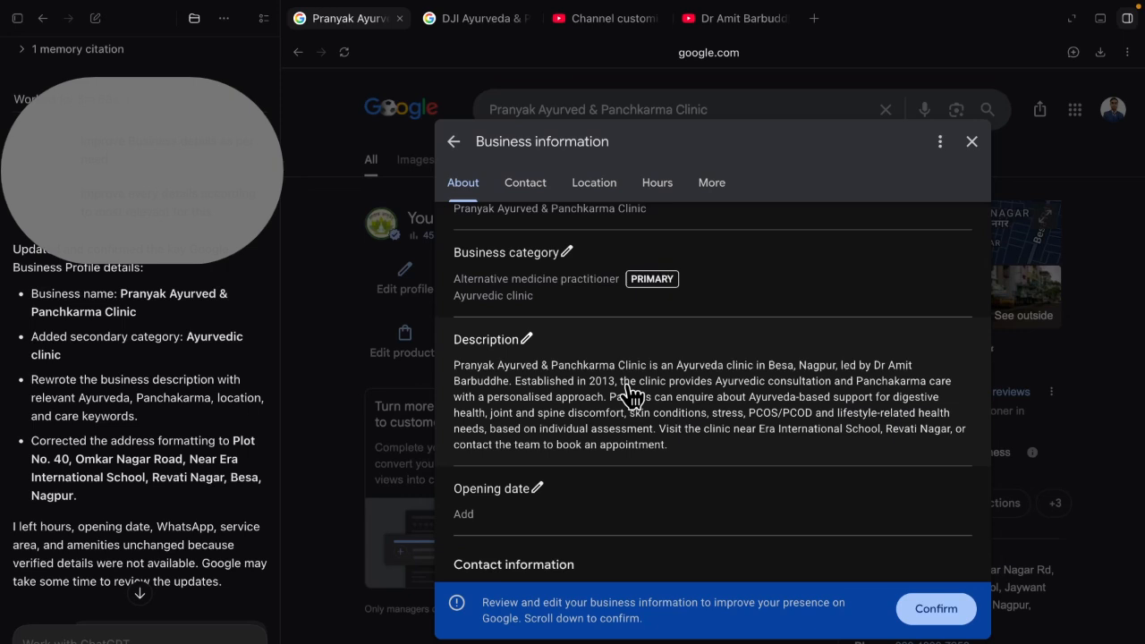
pyautogui.click(742, 20)
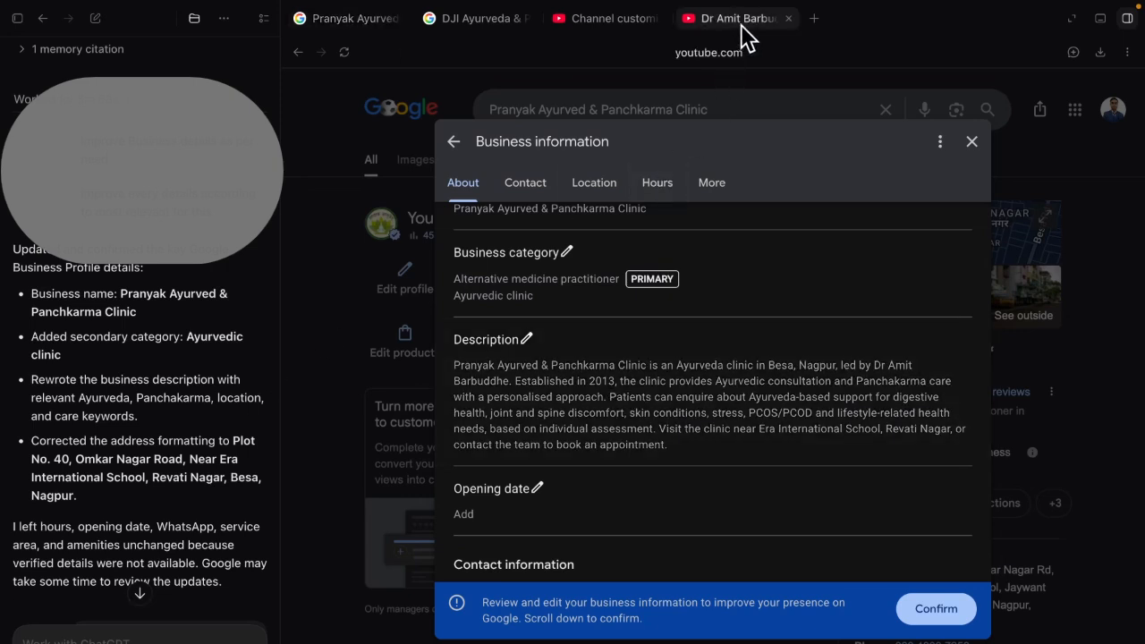
pyautogui.tripleClick(585, 261)
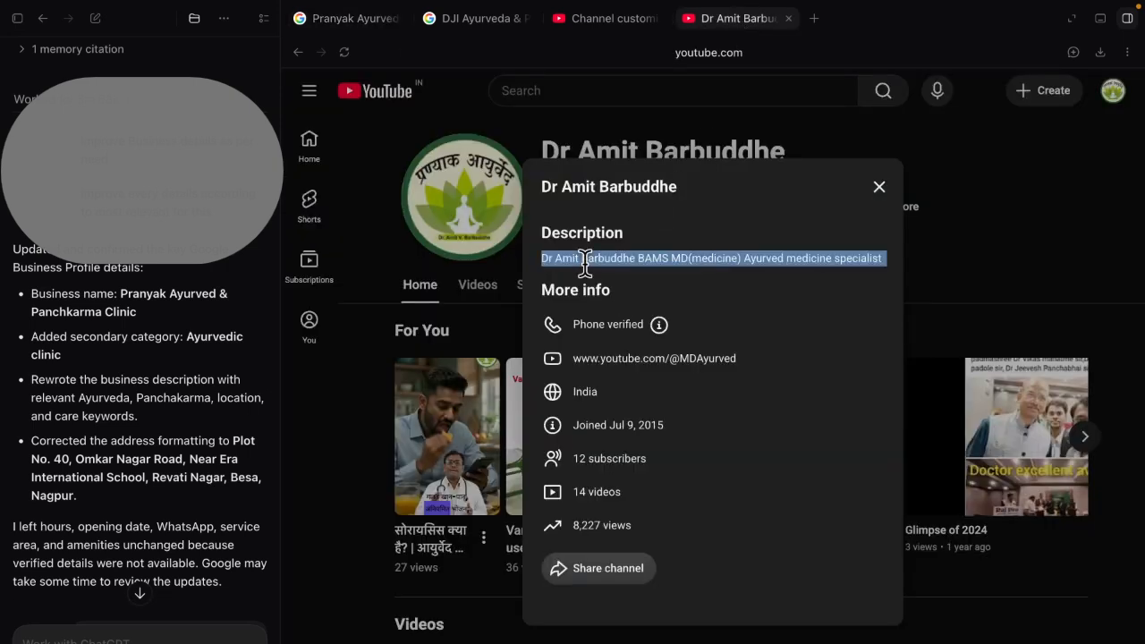
pyautogui.click(480, 22)
pyautogui.click(370, 21)
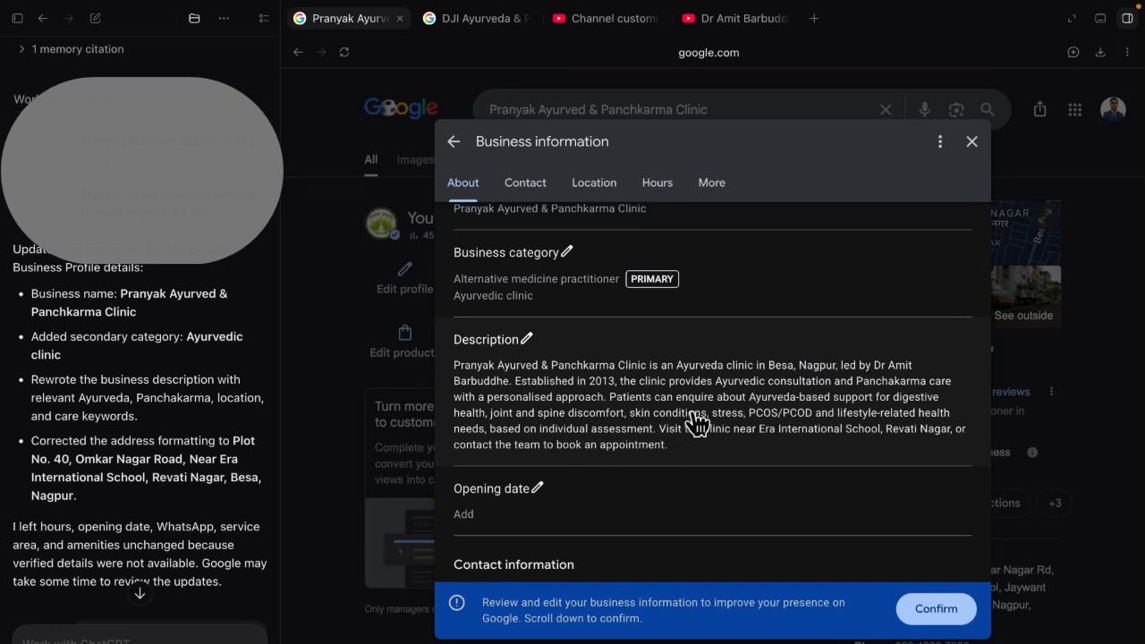
# Review the contact details, WhatsApp chat link, website and business location in the Pranyak clinic's business information
pyautogui.scroll(-1, 914, 435)
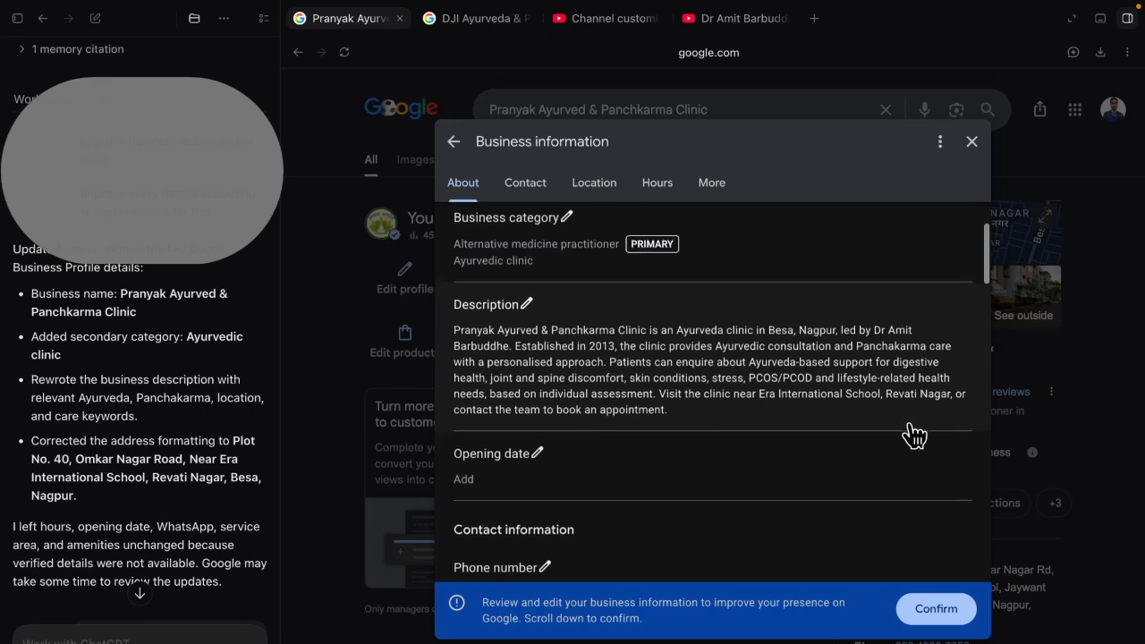
pyautogui.scroll(-5, 587, 439)
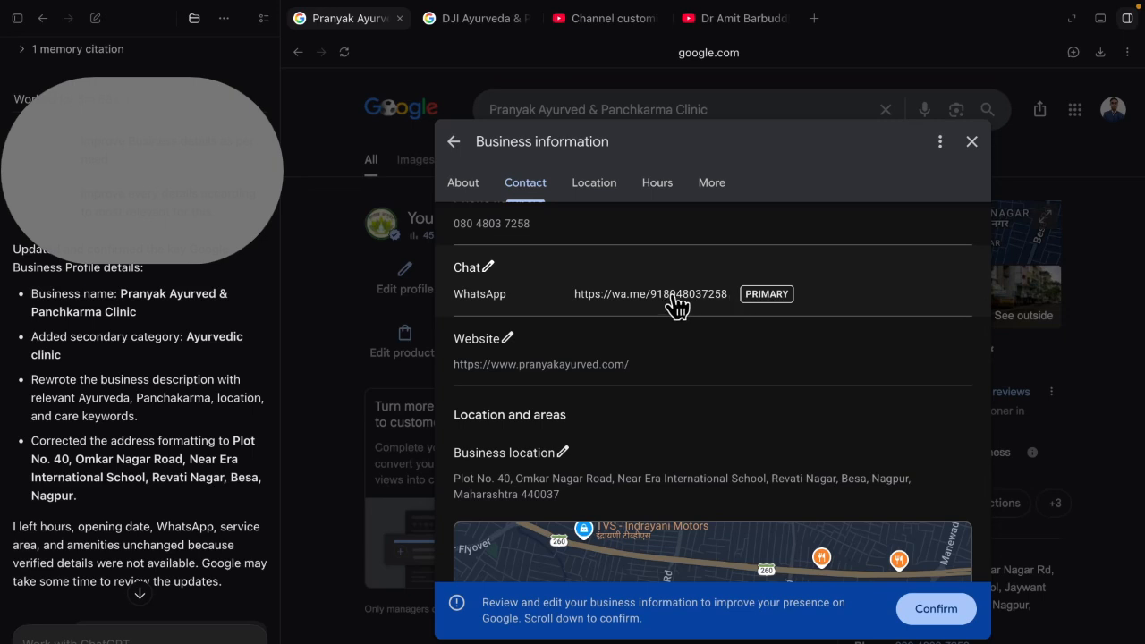
pyautogui.scroll(-2, 677, 306)
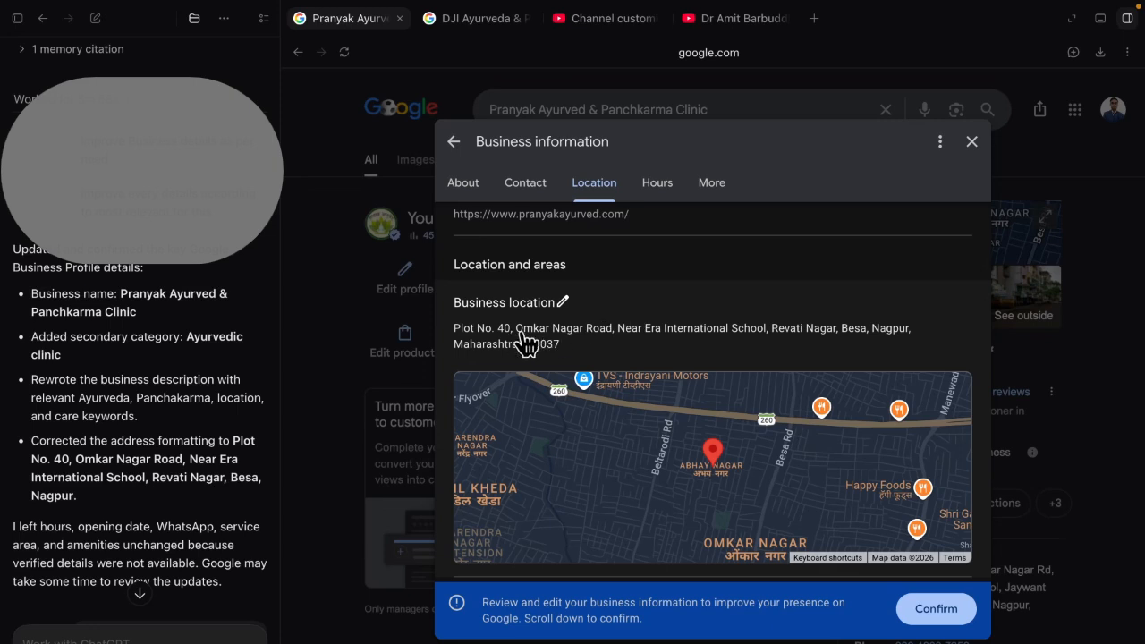
pyautogui.scroll(-1, 582, 337)
pyautogui.scroll(3, 582, 340)
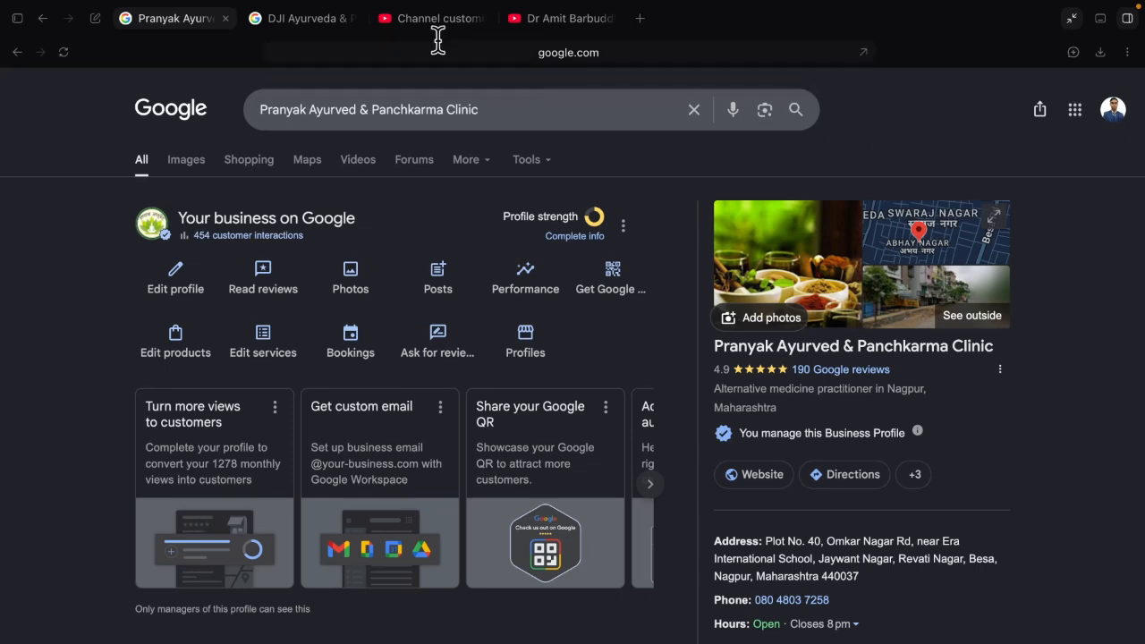
# Open the DJI Ayurveda profile's performance report and set its time period to Jun 2026
pyautogui.click(311, 17)
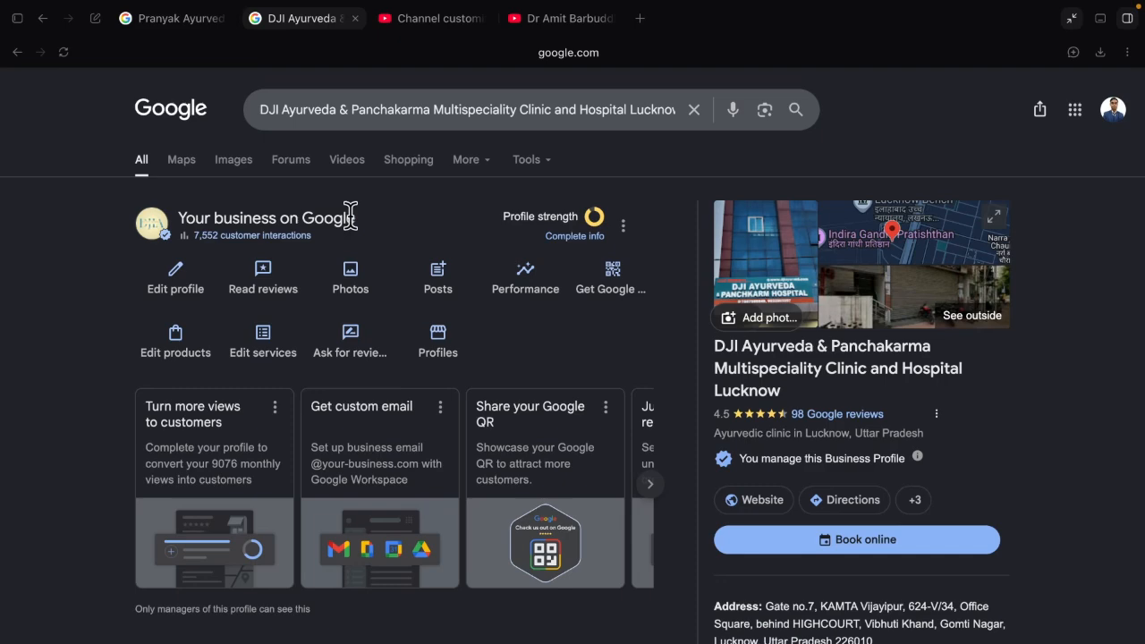
pyautogui.click(521, 278)
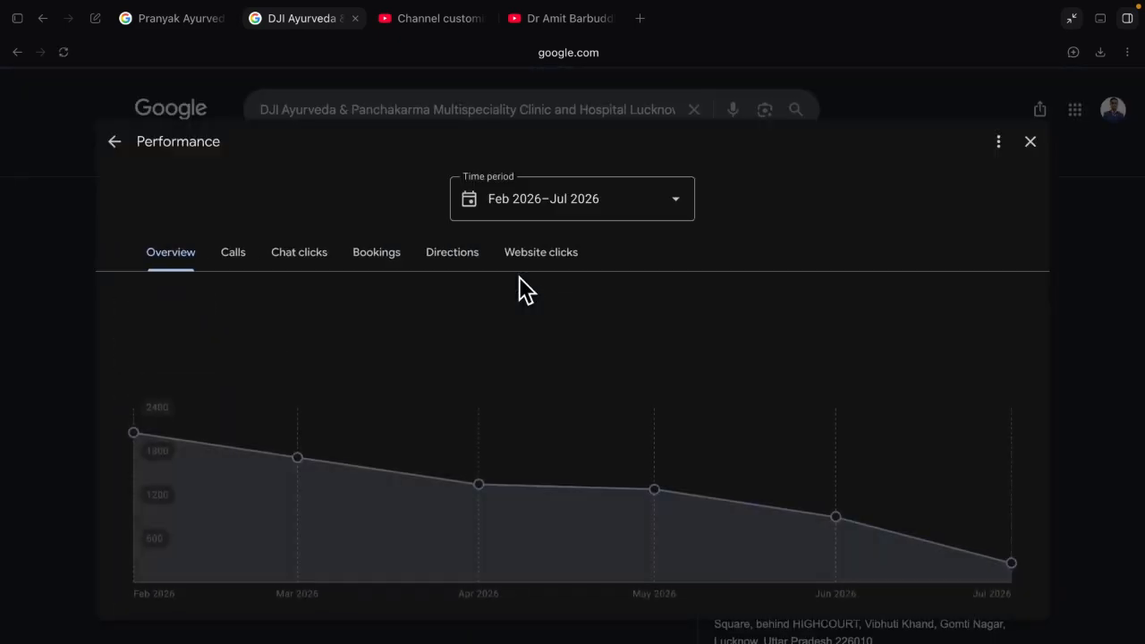
pyautogui.click(557, 215)
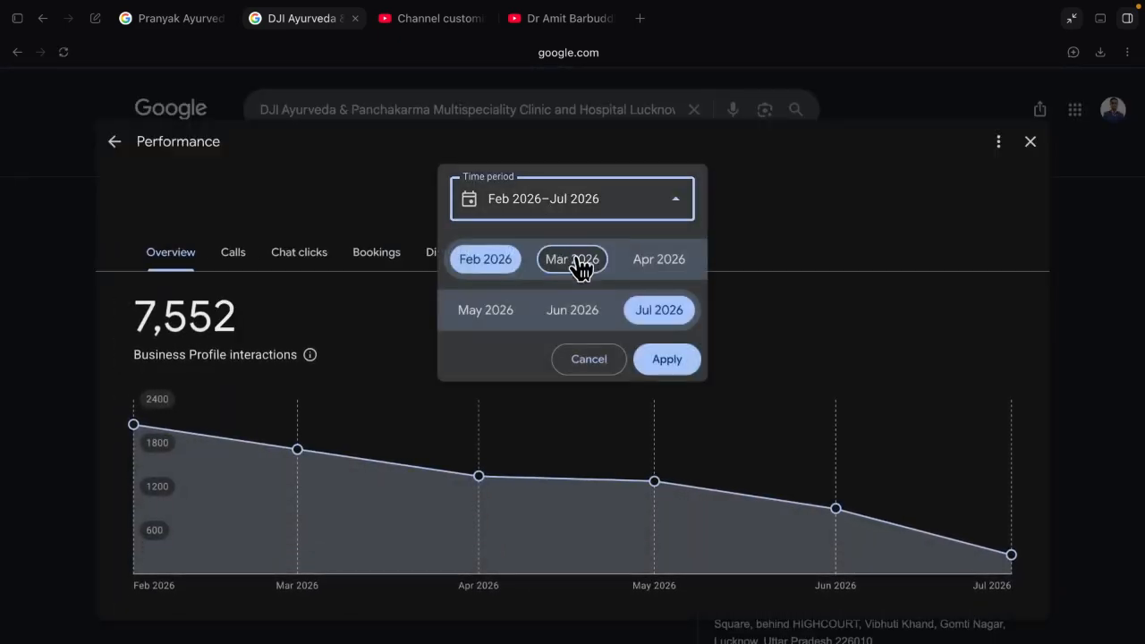
pyautogui.click(599, 311)
pyautogui.click(667, 358)
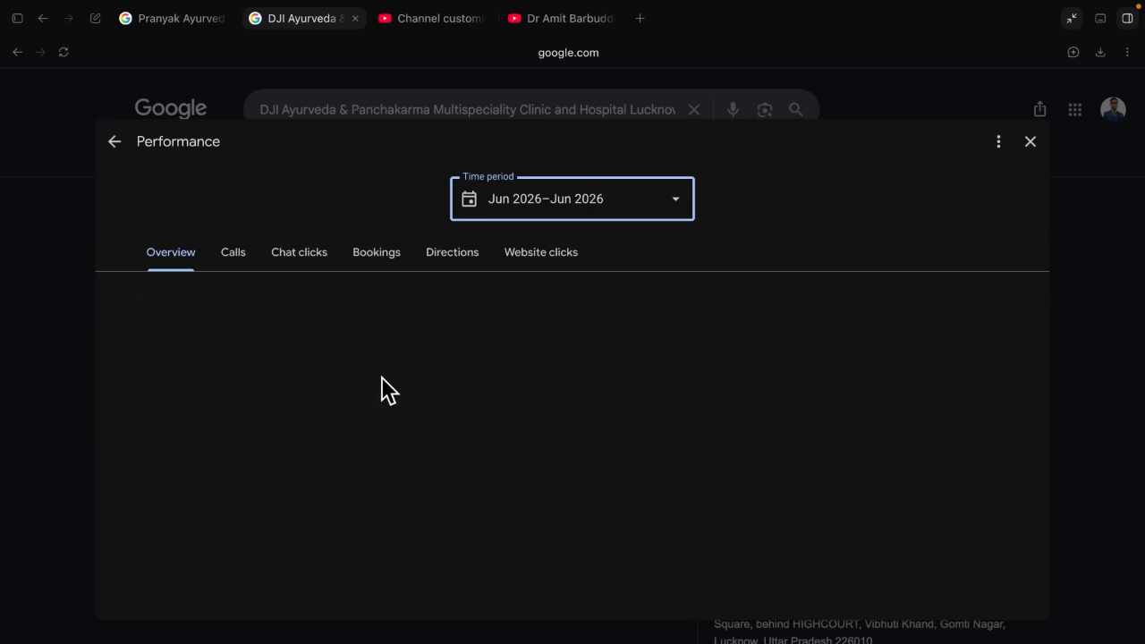
# View the printable Google QR code offered for the Pranyak clinic's profile, and close it
pyautogui.click(161, 20)
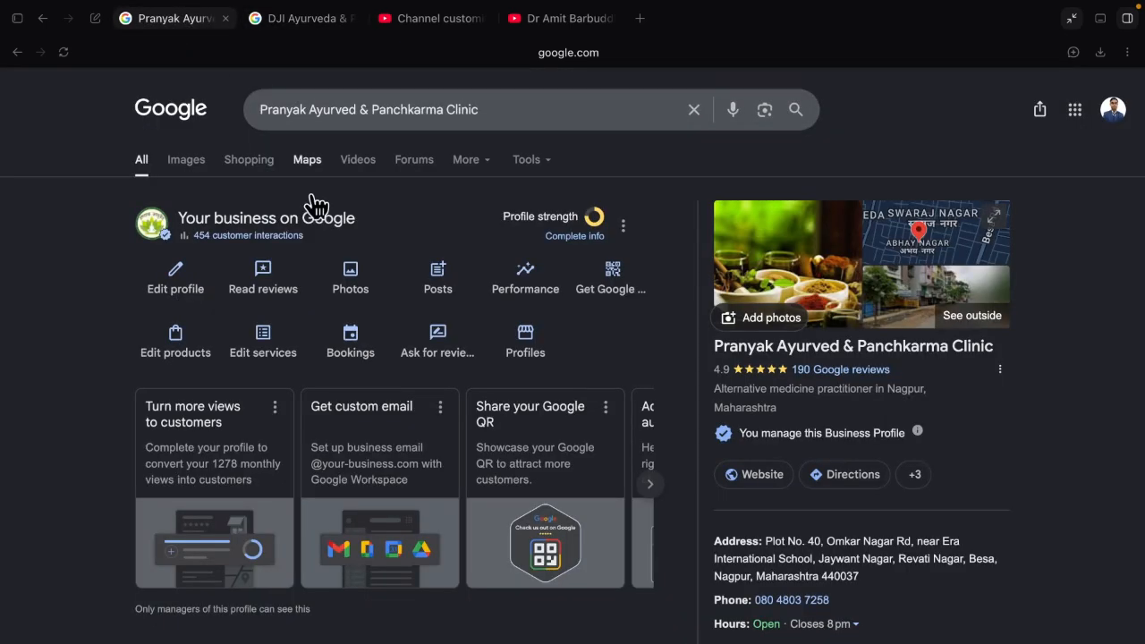
pyautogui.click(529, 419)
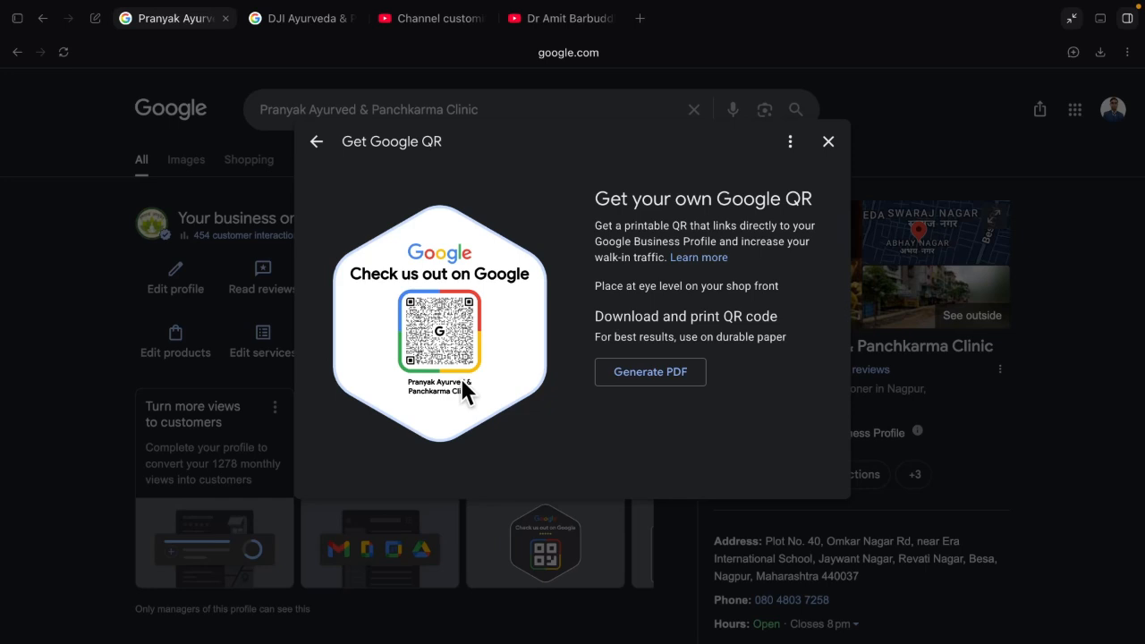
pyautogui.click(827, 143)
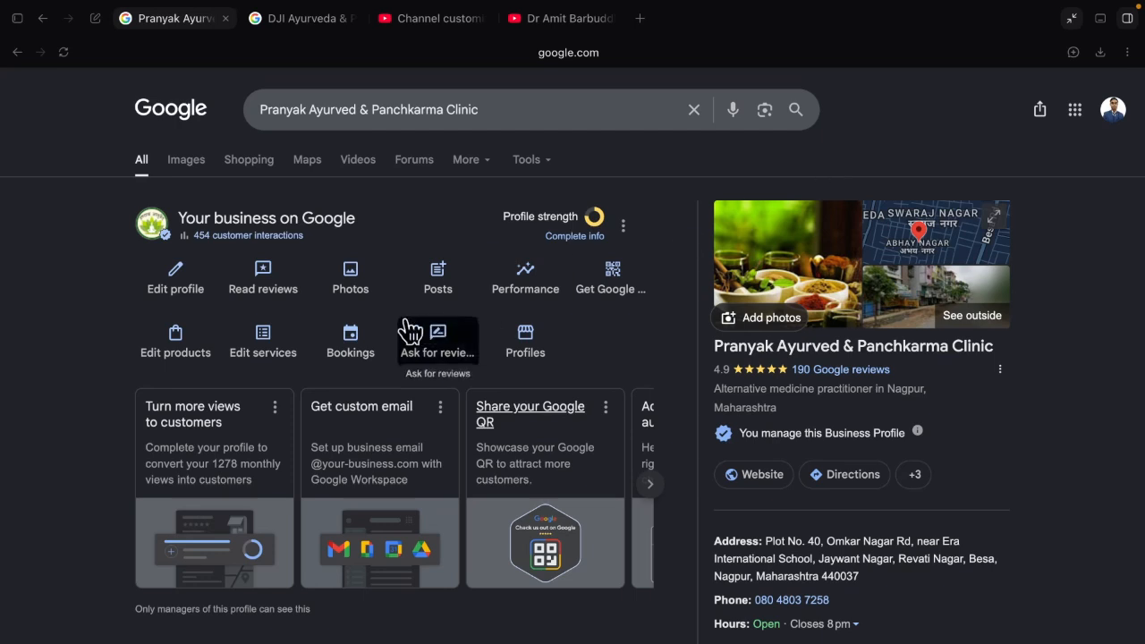
# Open the Pranyak clinic's customer reviews and read through the newest ones, noting which lack replies
pyautogui.click(277, 286)
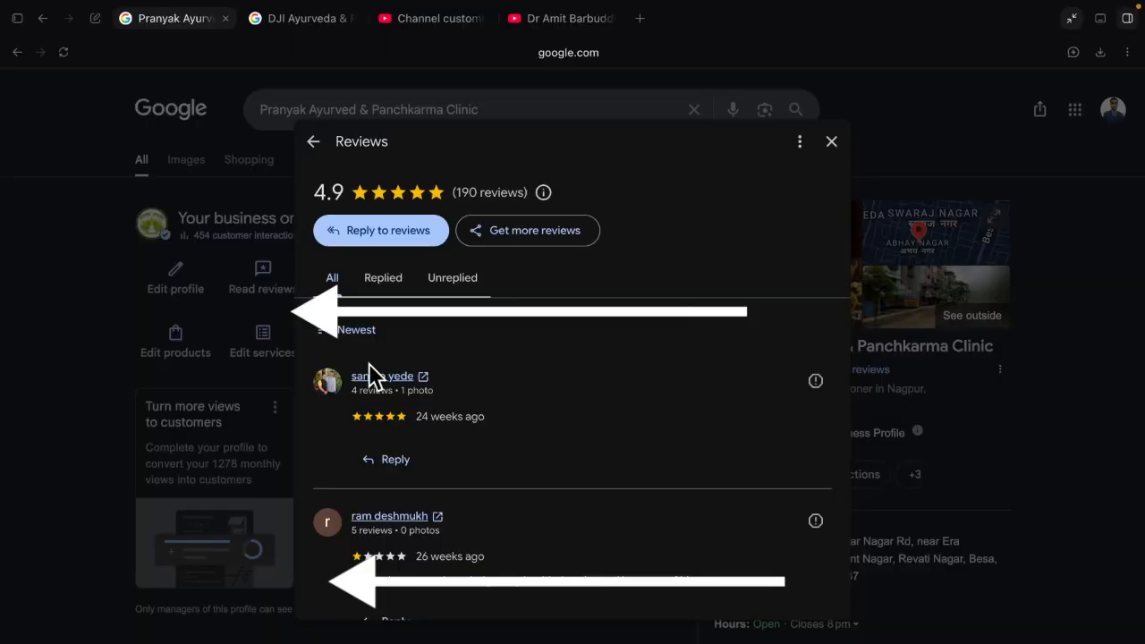
pyautogui.scroll(-2, 562, 473)
pyautogui.scroll(-1, 563, 473)
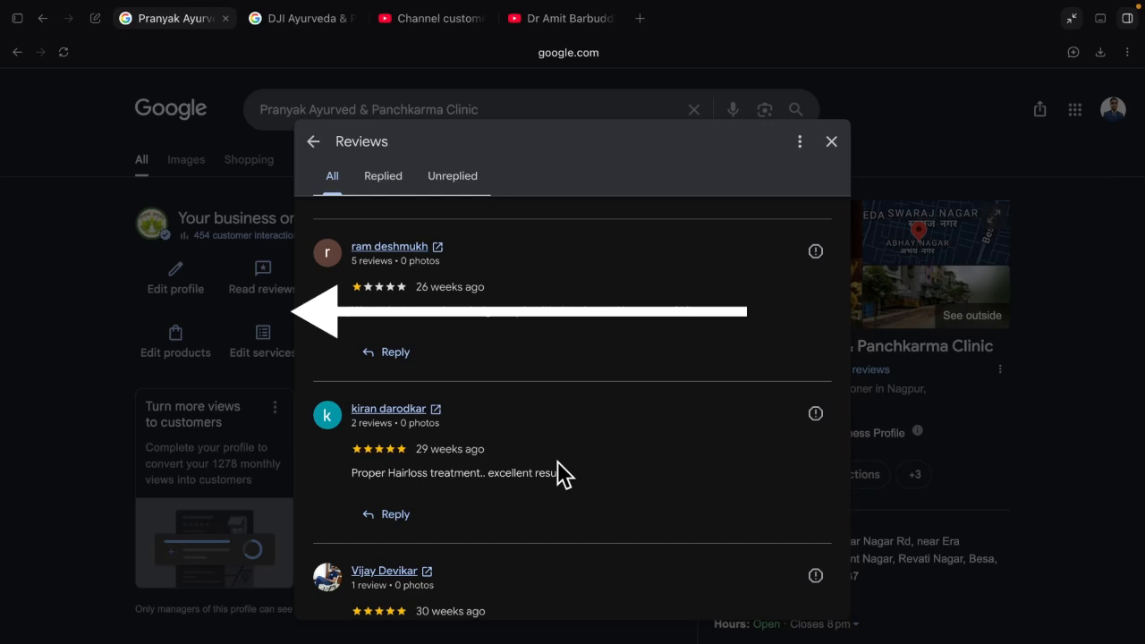
# Open the DJI Ayurveda profile's customer reviews, expand the owner's reply to the newest review, and read how reviews are answered
pyautogui.click(832, 143)
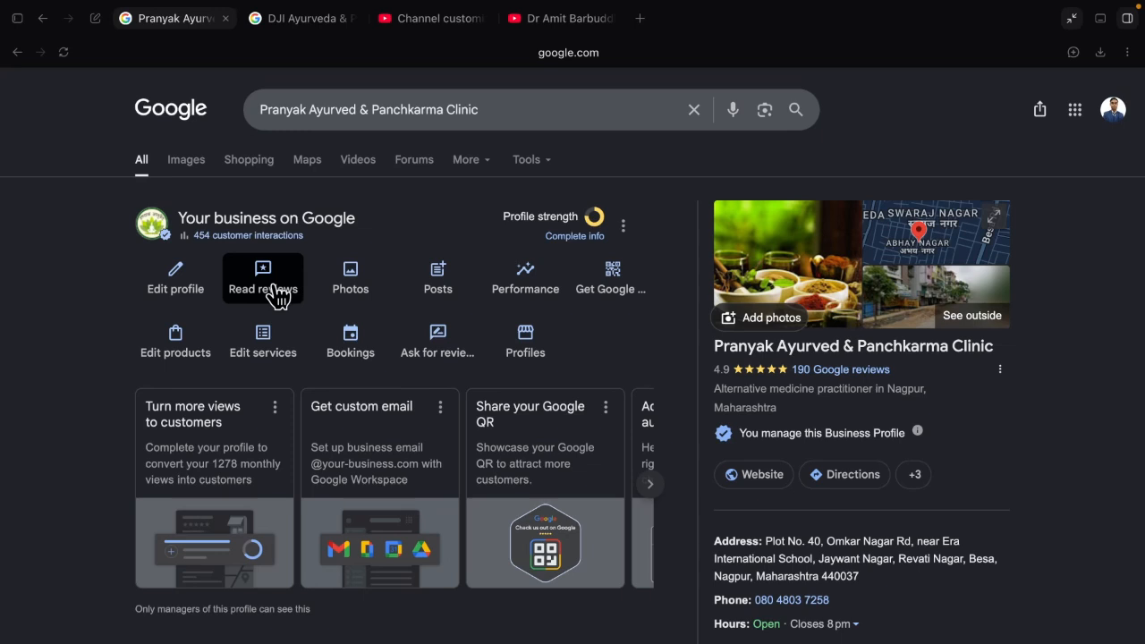
pyautogui.click(285, 20)
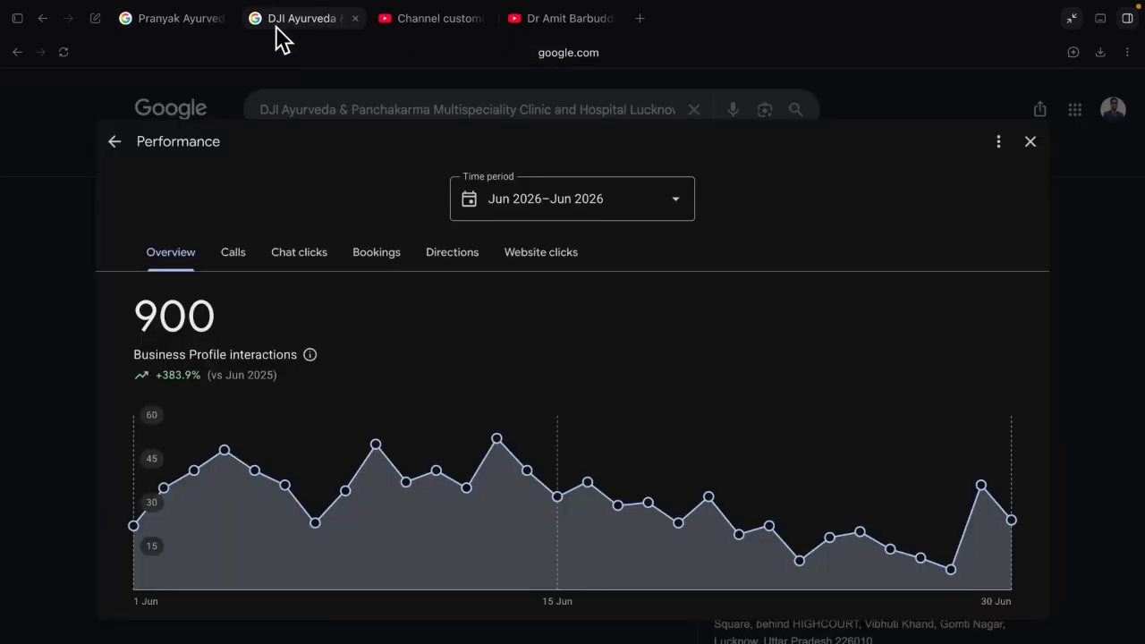
pyautogui.click(1030, 142)
pyautogui.click(264, 289)
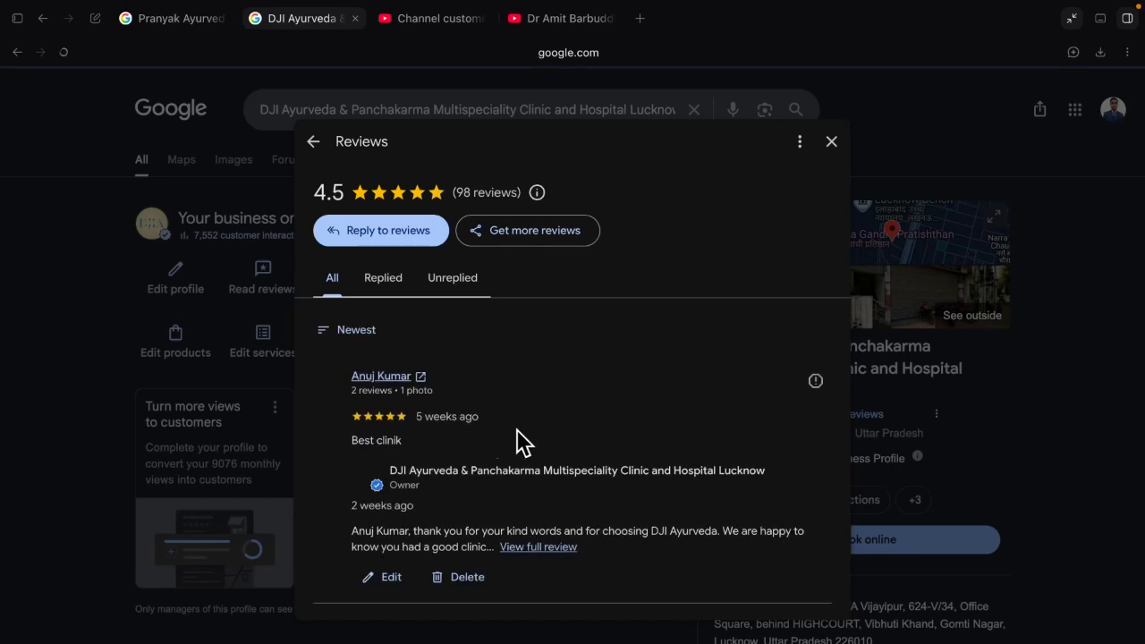
pyautogui.scroll(-1, 617, 435)
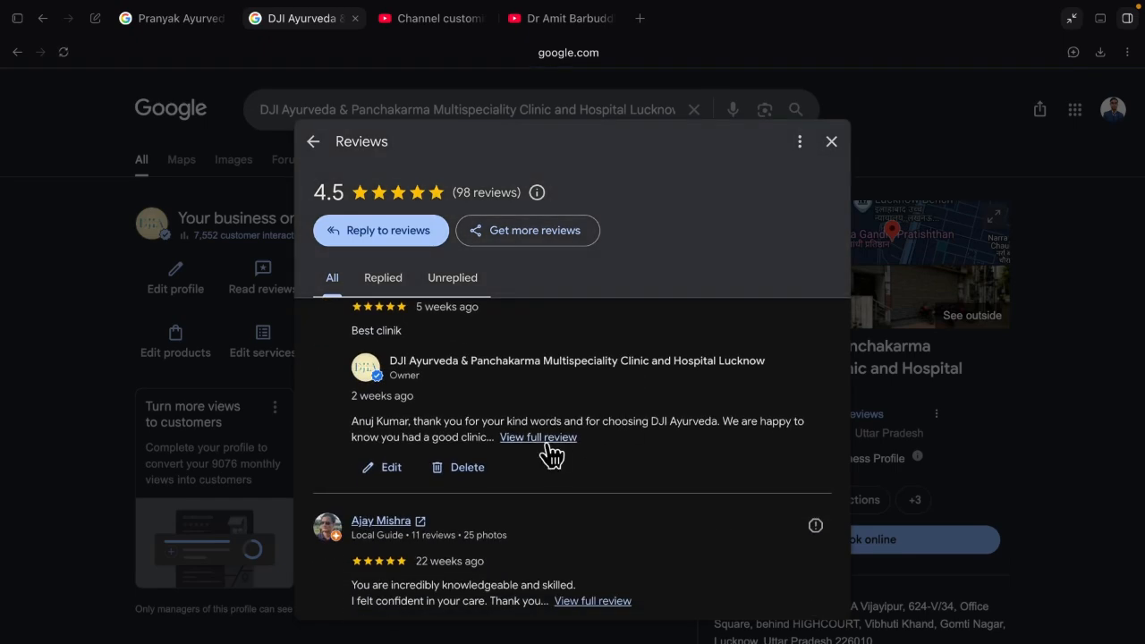
pyautogui.click(542, 442)
pyautogui.scroll(-1, 550, 460)
pyautogui.scroll(-2, 550, 469)
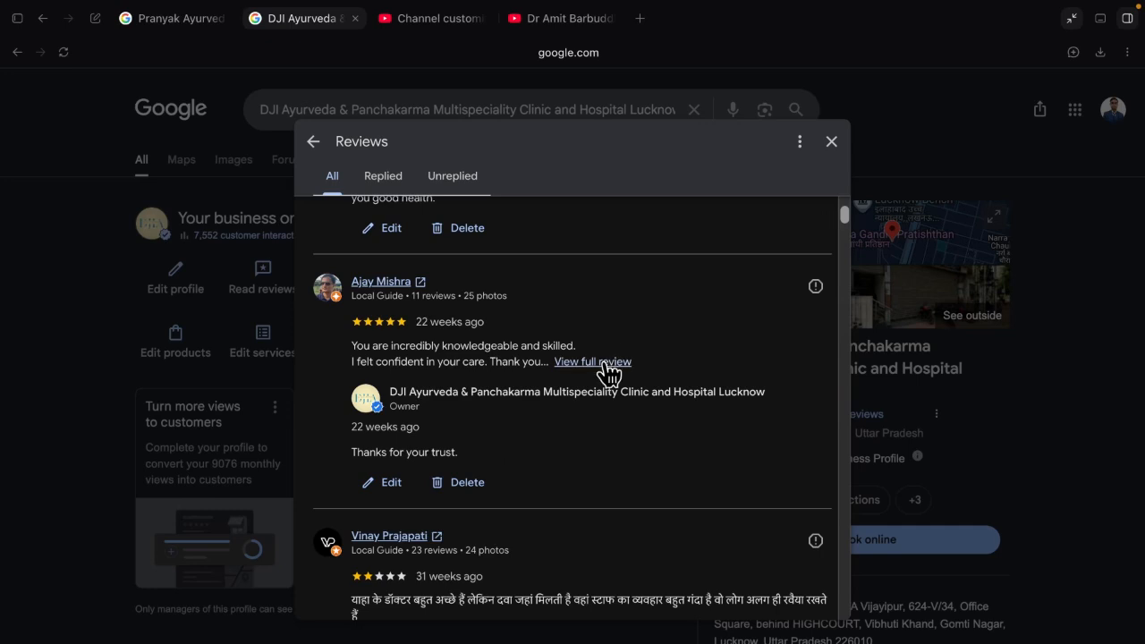
pyautogui.scroll(-1, 558, 392)
pyautogui.scroll(3, 557, 391)
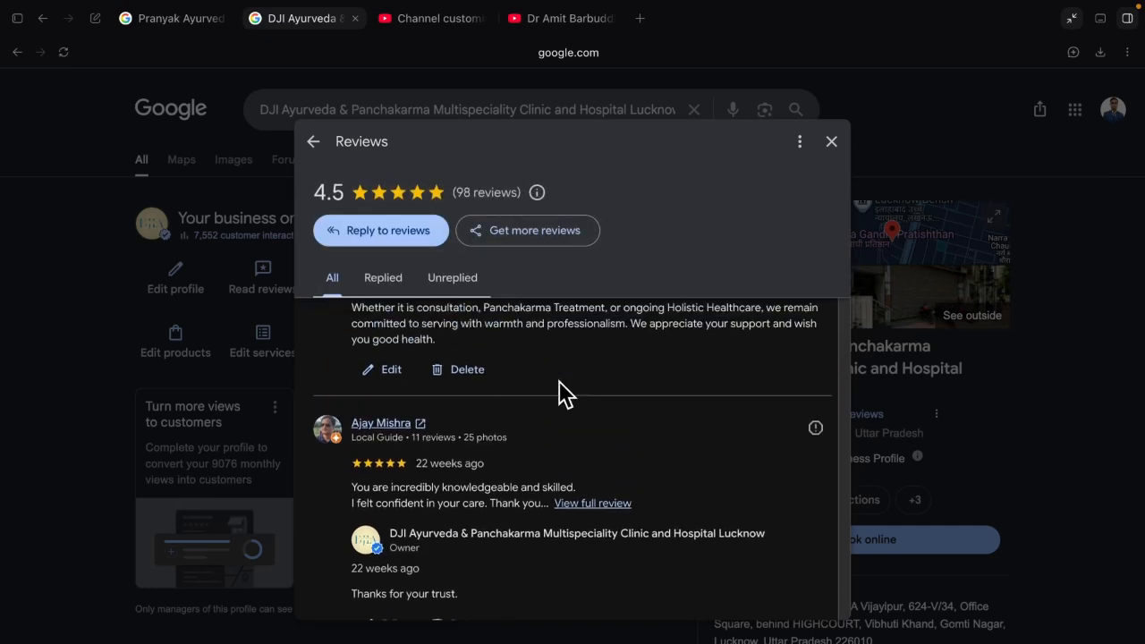
pyautogui.scroll(1, 501, 403)
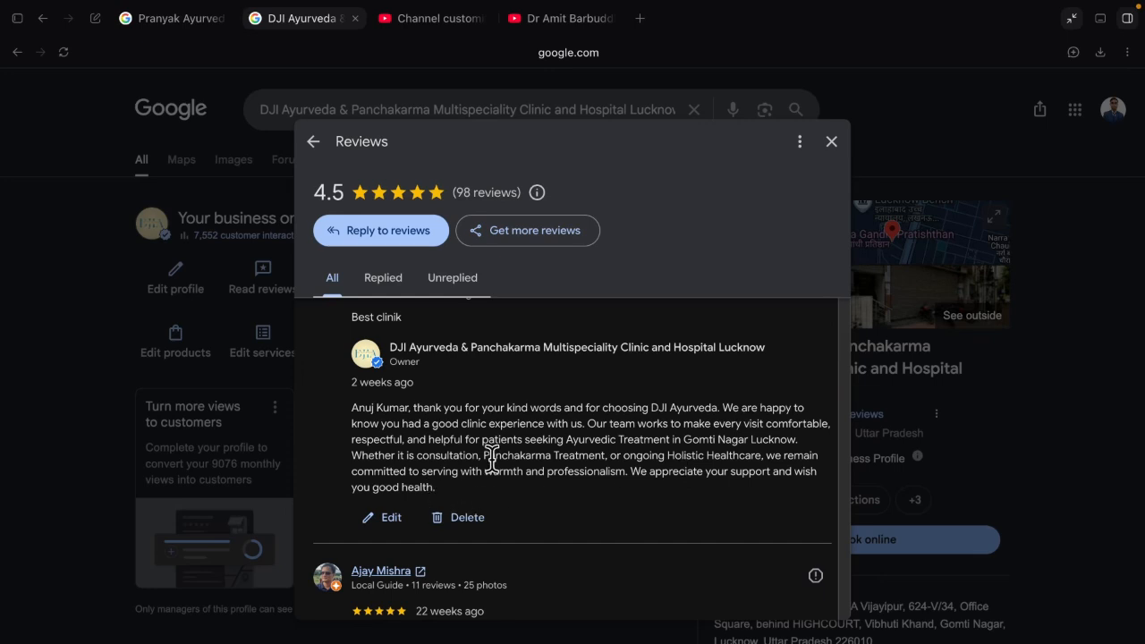
# Look through the Pranyak clinic's uploaded photos and videos, and check its posts section
pyautogui.hotkey('ctrl', 'shift', 'Tab')
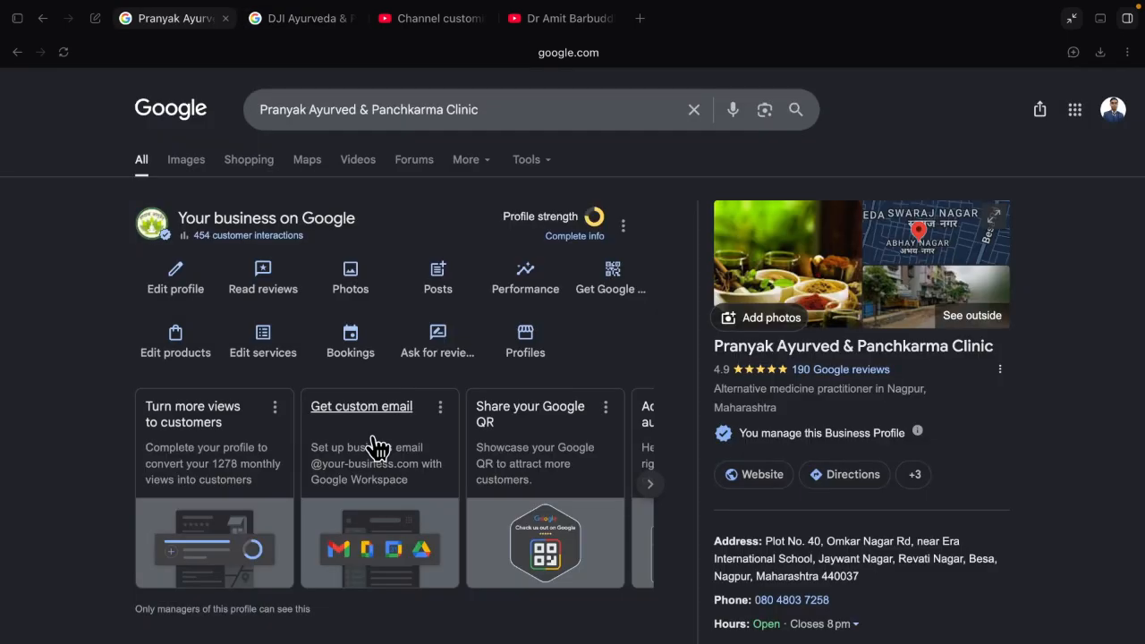
pyautogui.click(351, 281)
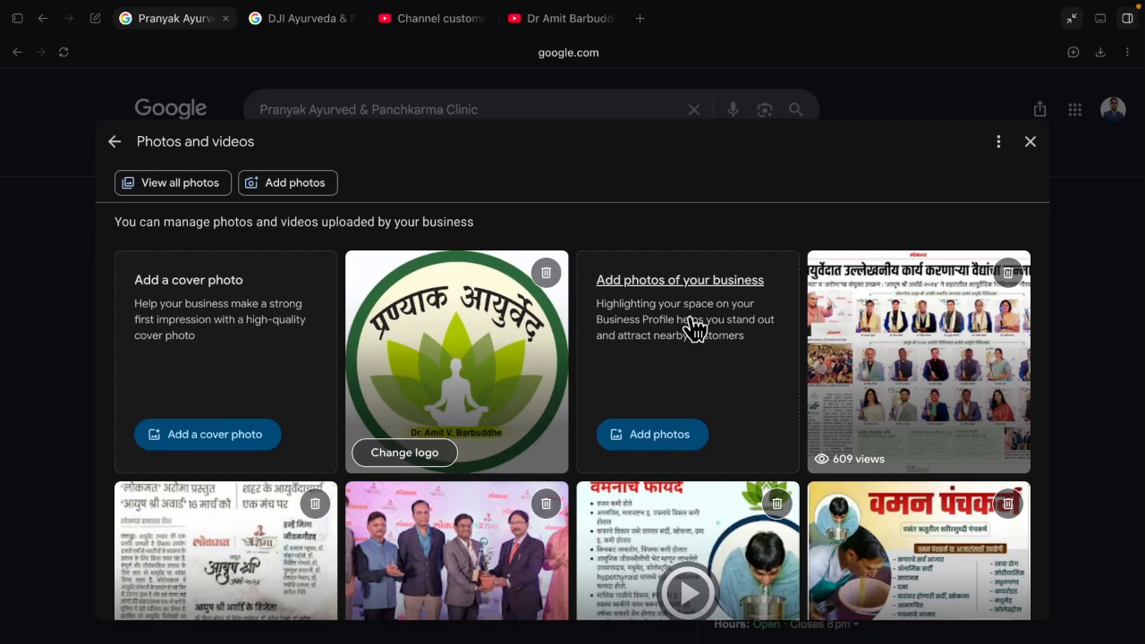
pyautogui.scroll(-8, 723, 388)
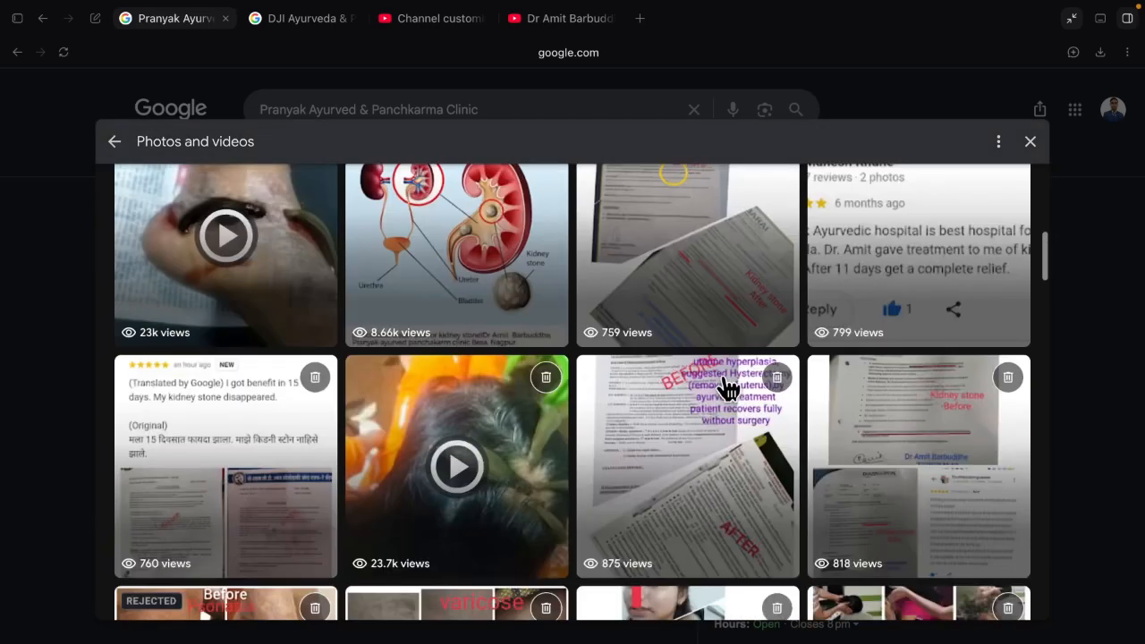
pyautogui.scroll(-15, 729, 386)
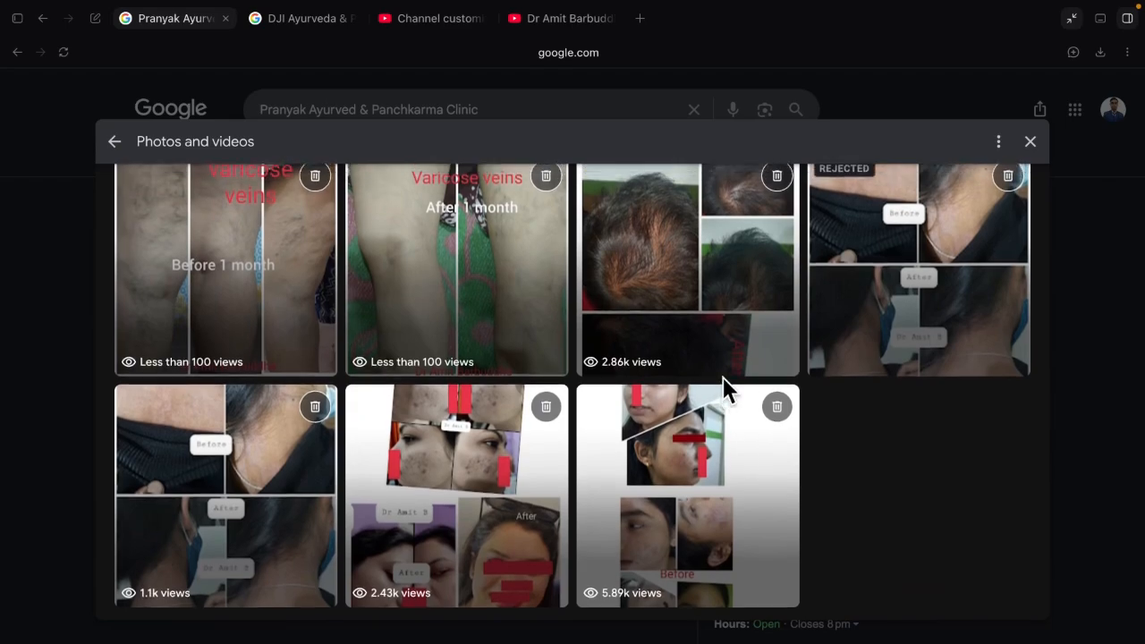
pyautogui.scroll(20, 725, 388)
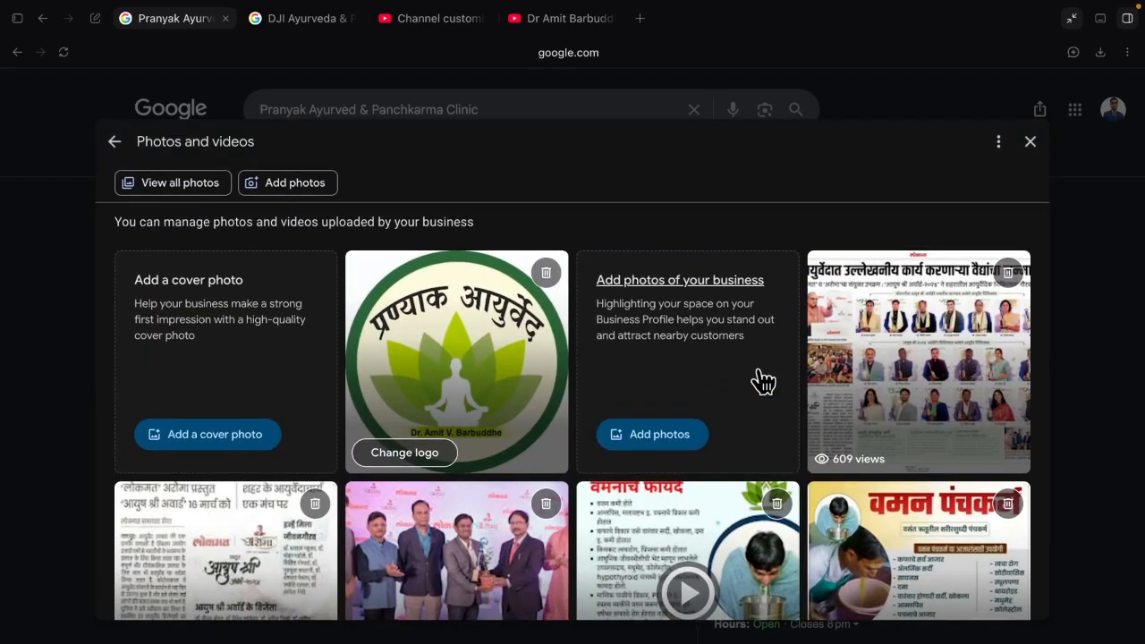
pyautogui.click(1030, 143)
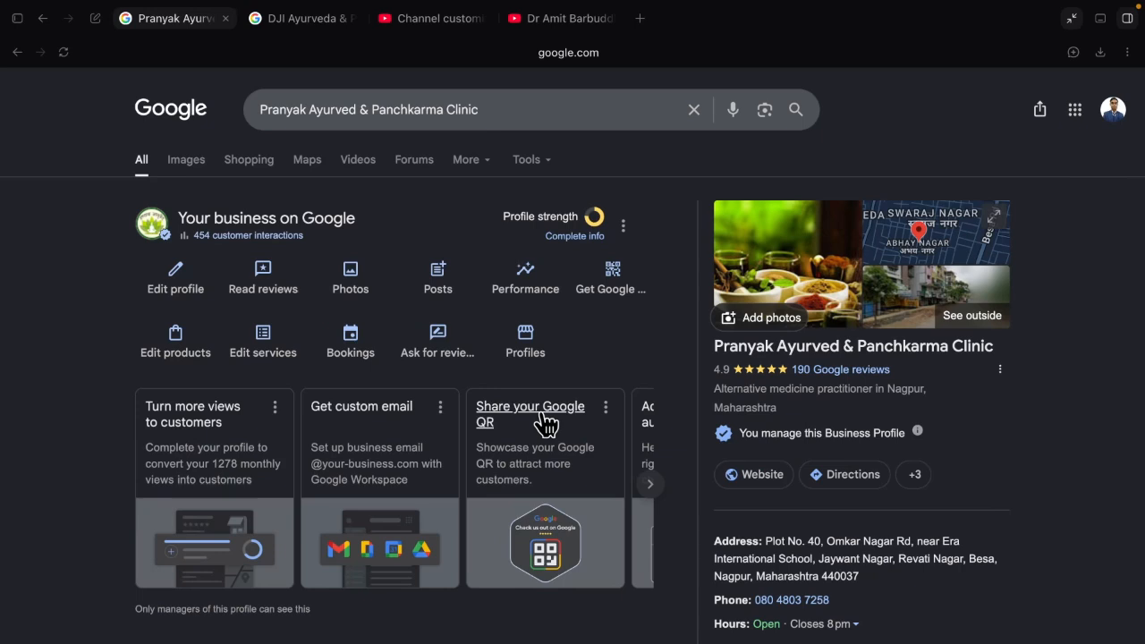
pyautogui.click(449, 288)
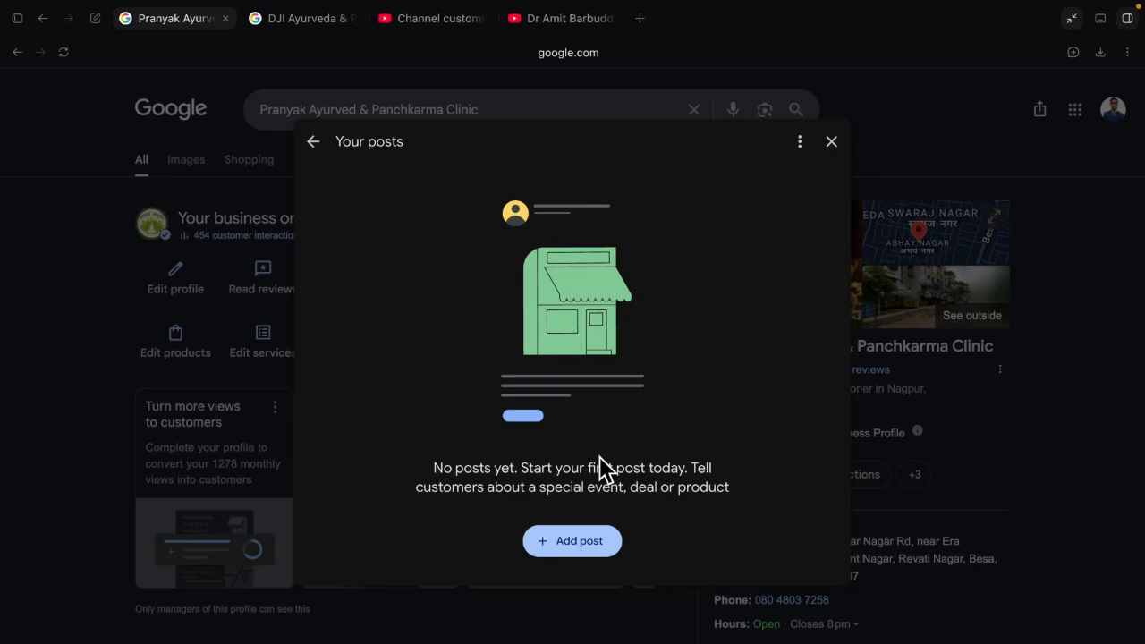
pyautogui.click(830, 141)
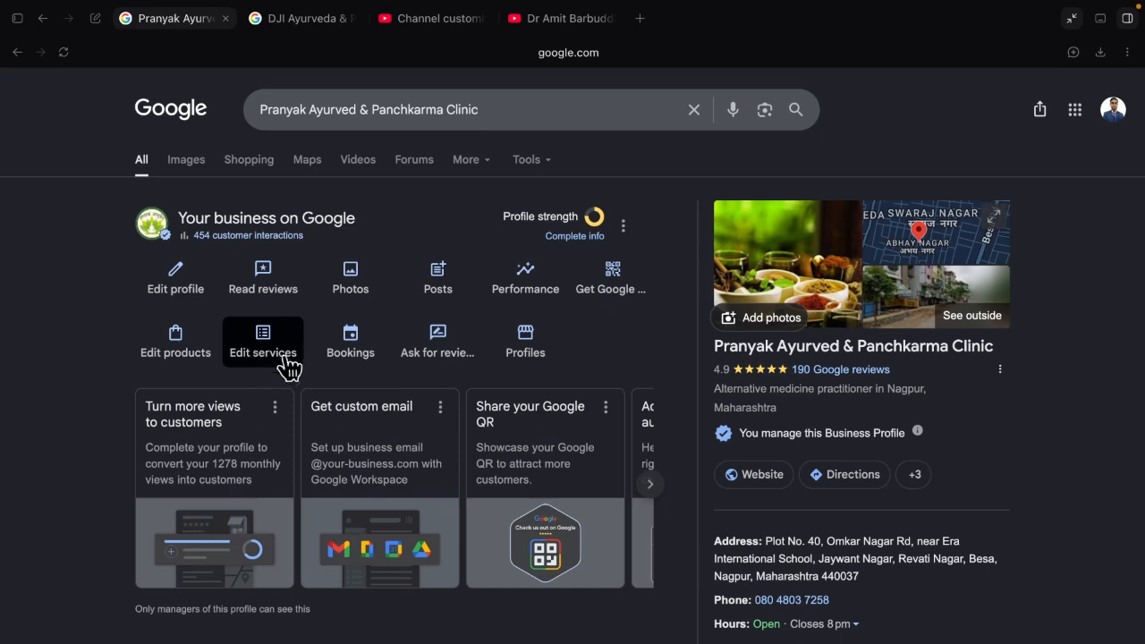
# Inspect the title and description of the Pranyak clinic's "Psoriasis can be cured completely by Ayurved treatment" service, and check its products section
pyautogui.click(276, 366)
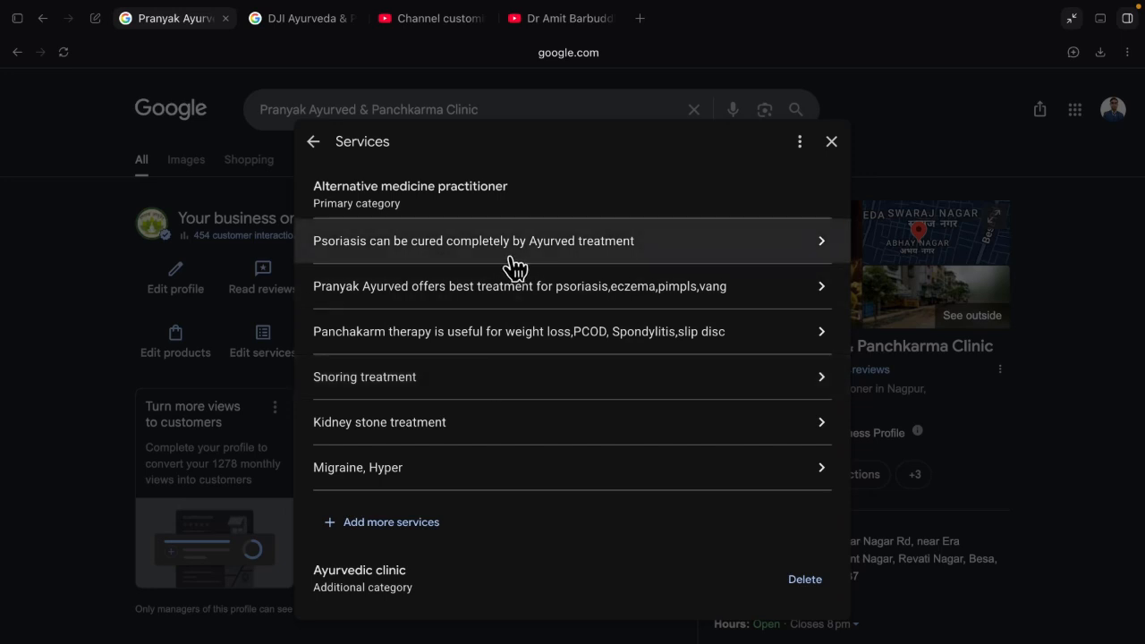
pyautogui.click(493, 250)
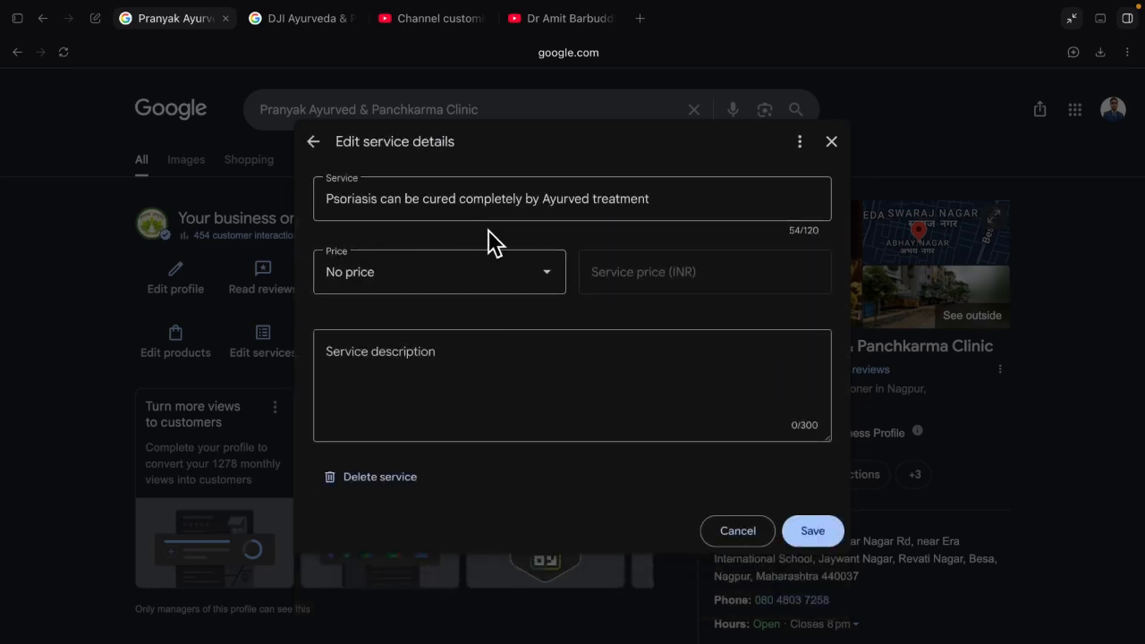
pyautogui.moveTo(327, 199); pyautogui.dragTo(689, 227)
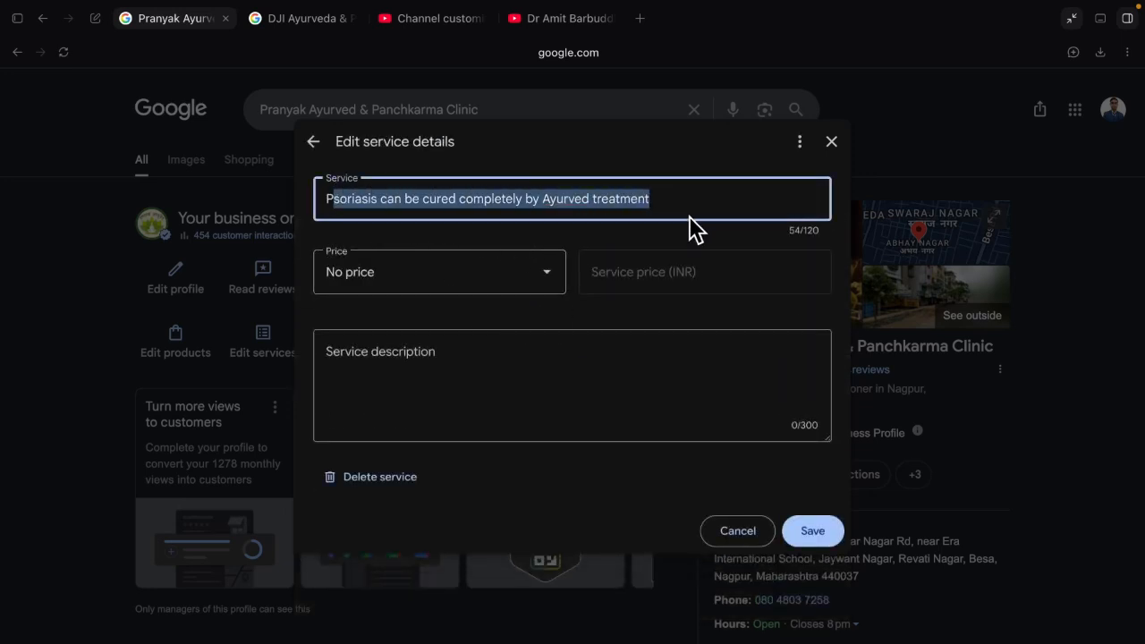
pyautogui.doubleClick(676, 200)
pyautogui.tripleClick(676, 200)
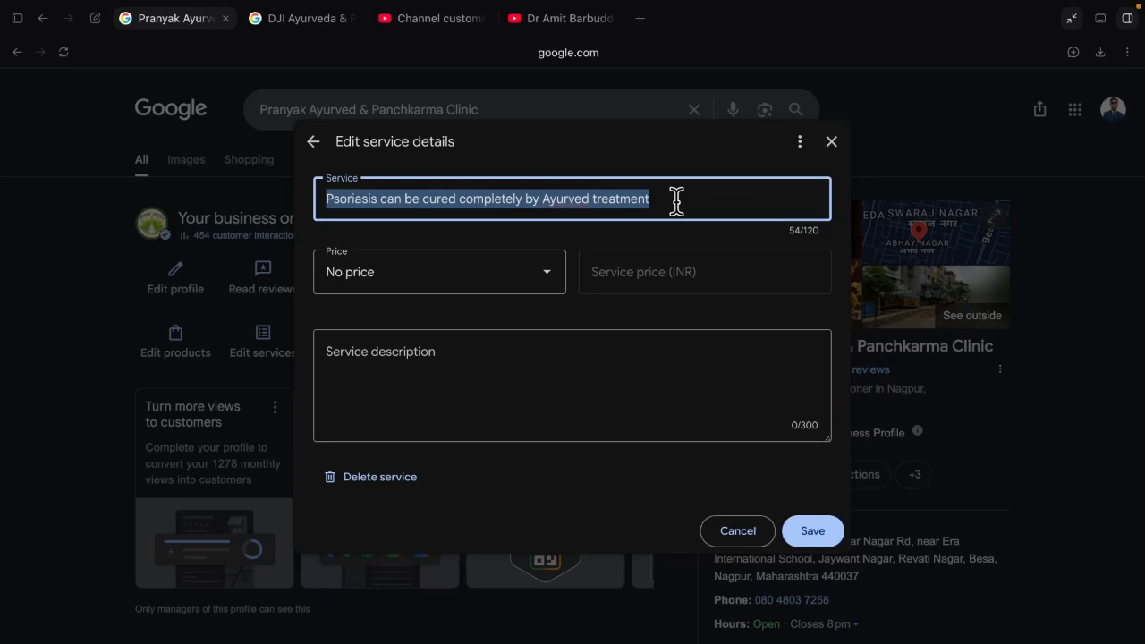
pyautogui.click(455, 376)
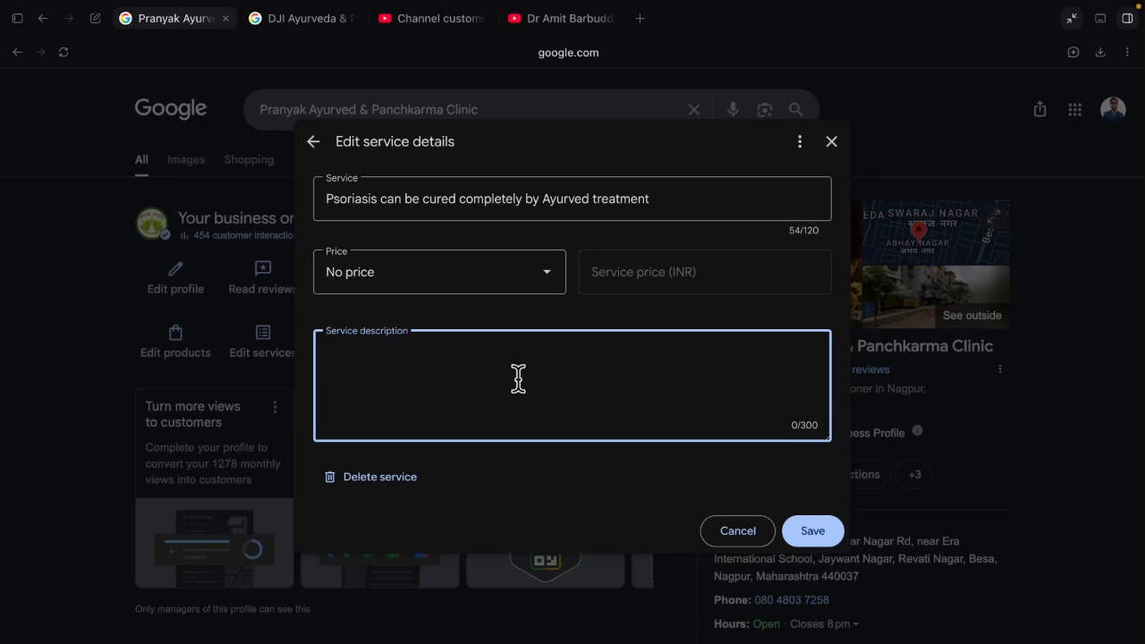
pyautogui.click(831, 142)
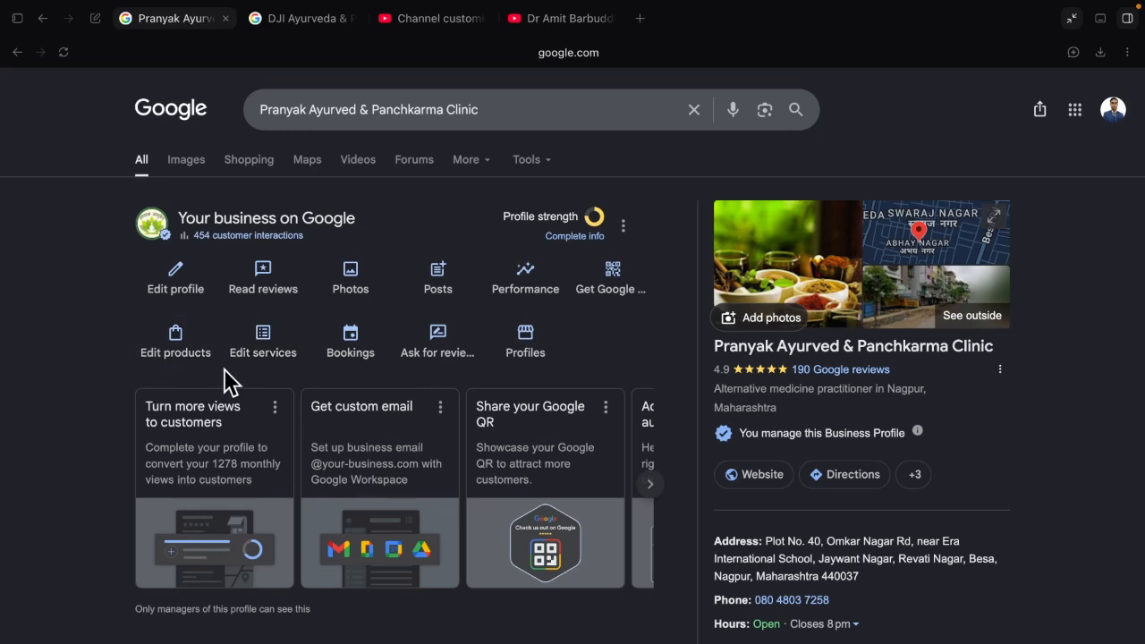
pyautogui.click(183, 344)
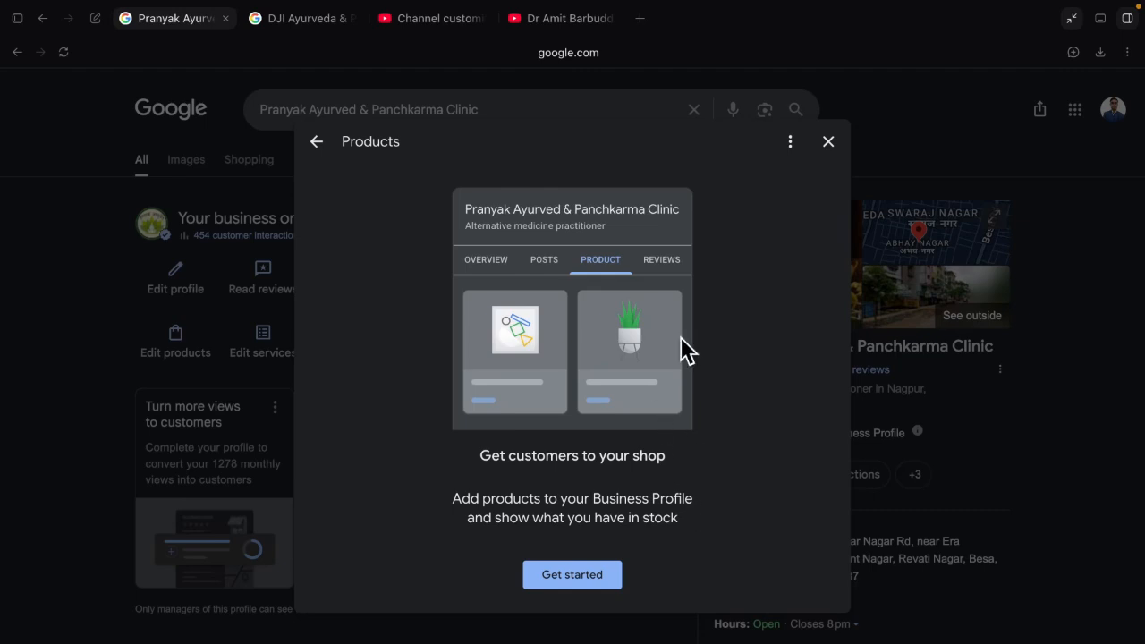
pyautogui.click(827, 143)
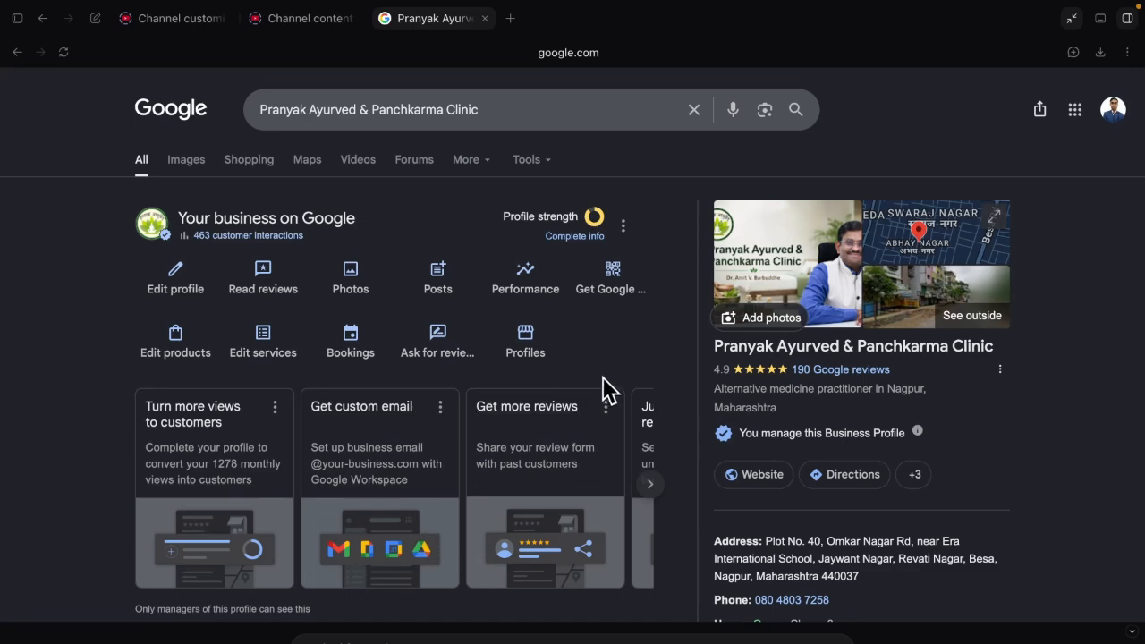
# Open the Pranyak clinic's performance report and display the full searches breakdown
pyautogui.click(542, 287)
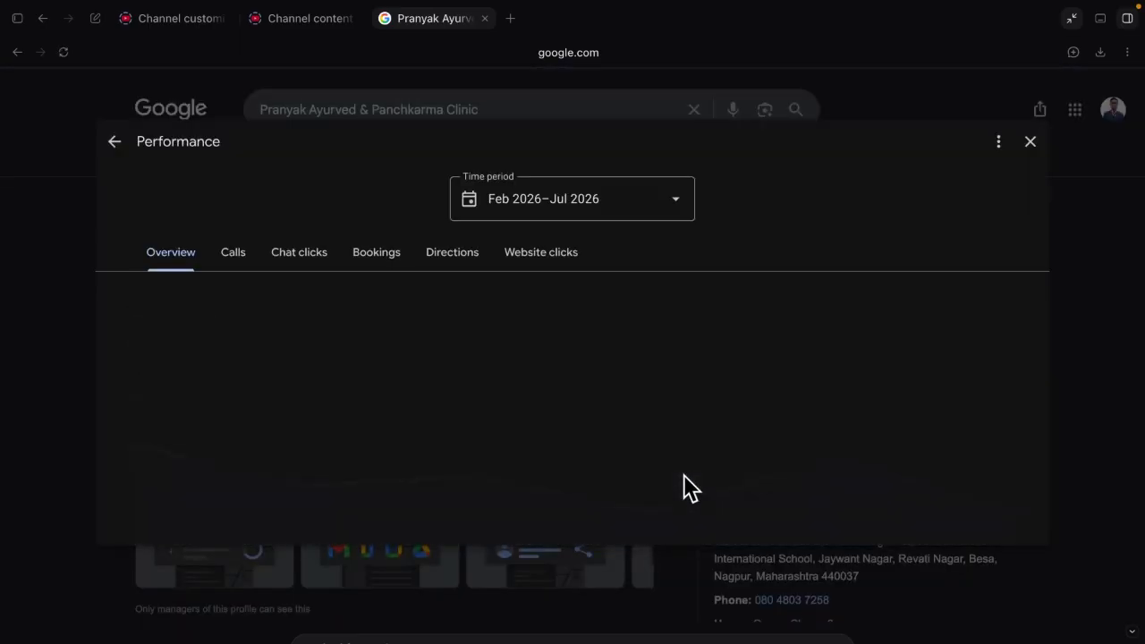
pyautogui.scroll(-5, 685, 473)
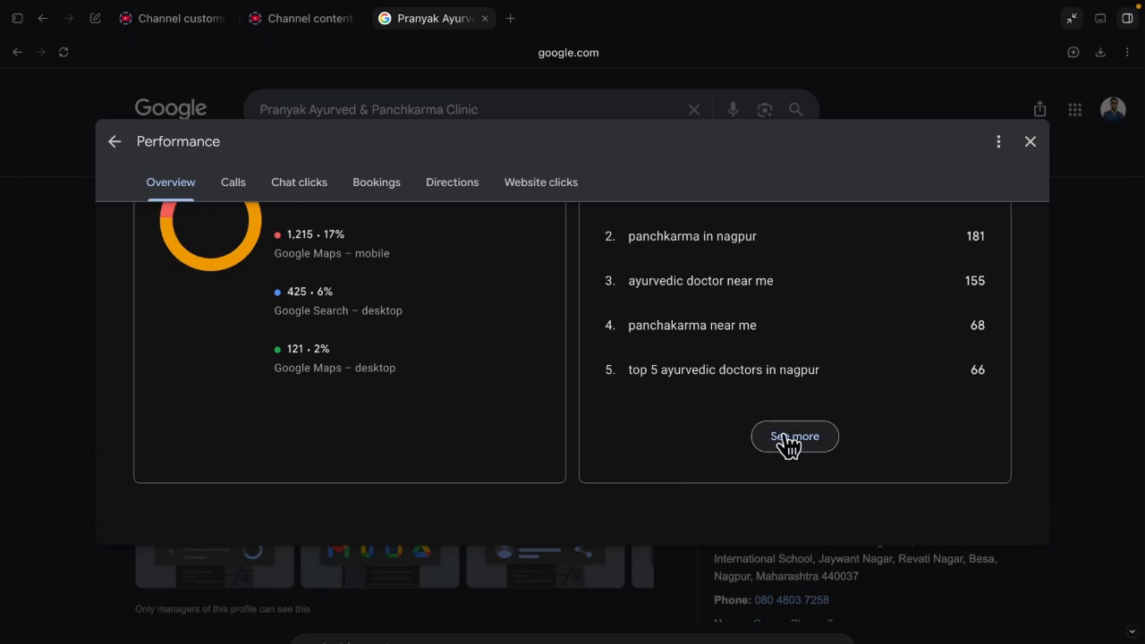
pyautogui.scroll(5, 710, 420)
pyautogui.scroll(-5, 769, 358)
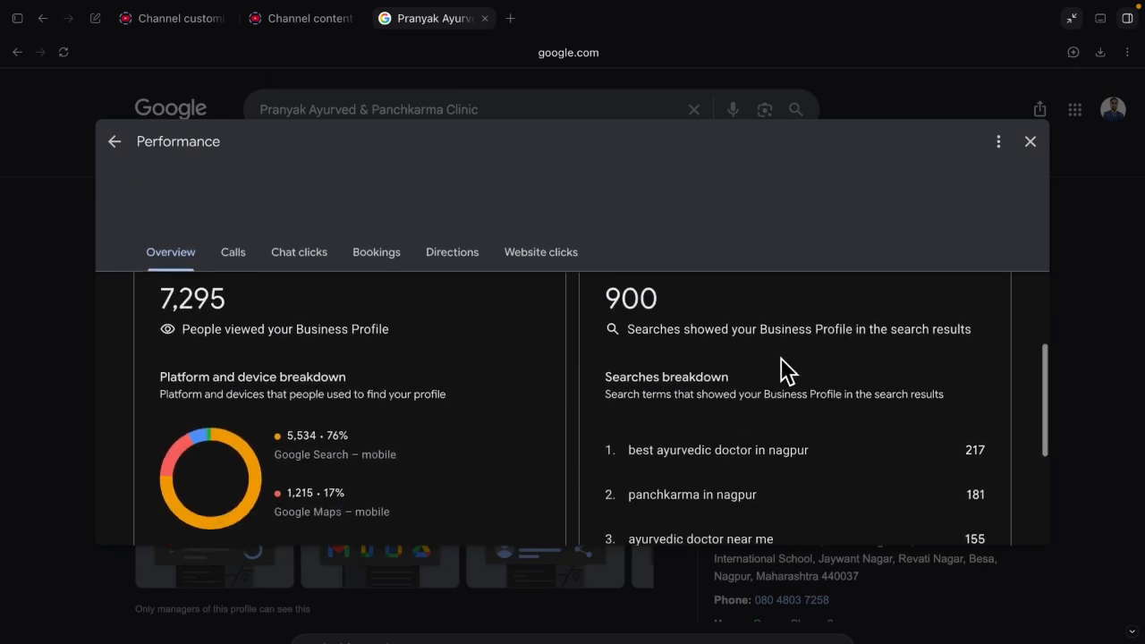
pyautogui.click(800, 479)
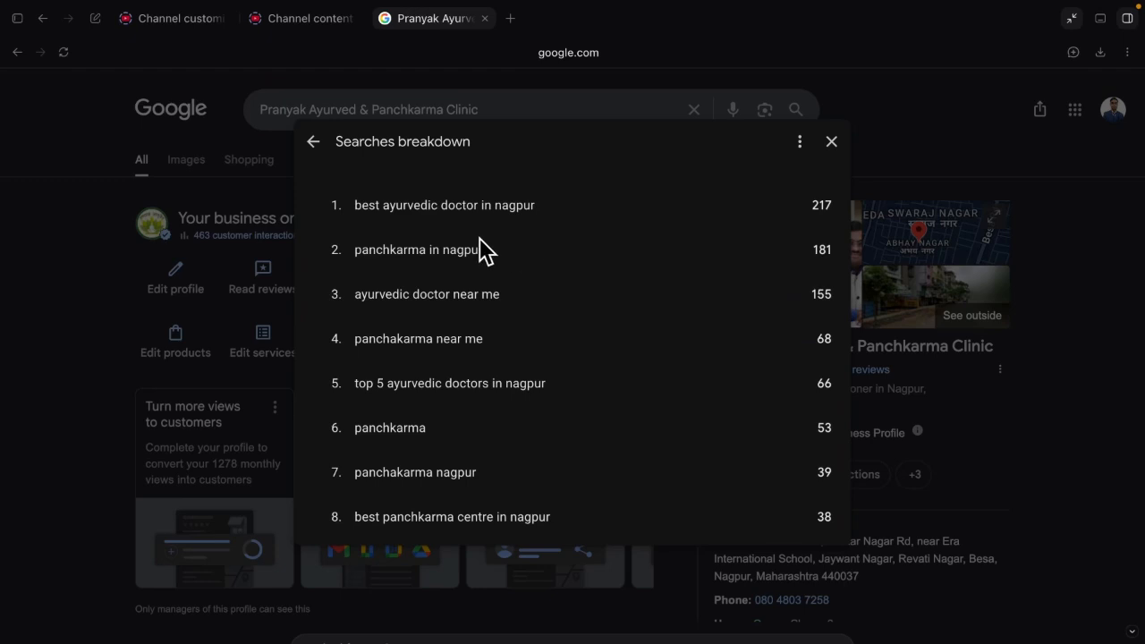
# Read through the search terms, highlight "best ayurvedic doctor in nagpur" for inspection, and close the breakdown
pyautogui.scroll(-1, 479, 238)
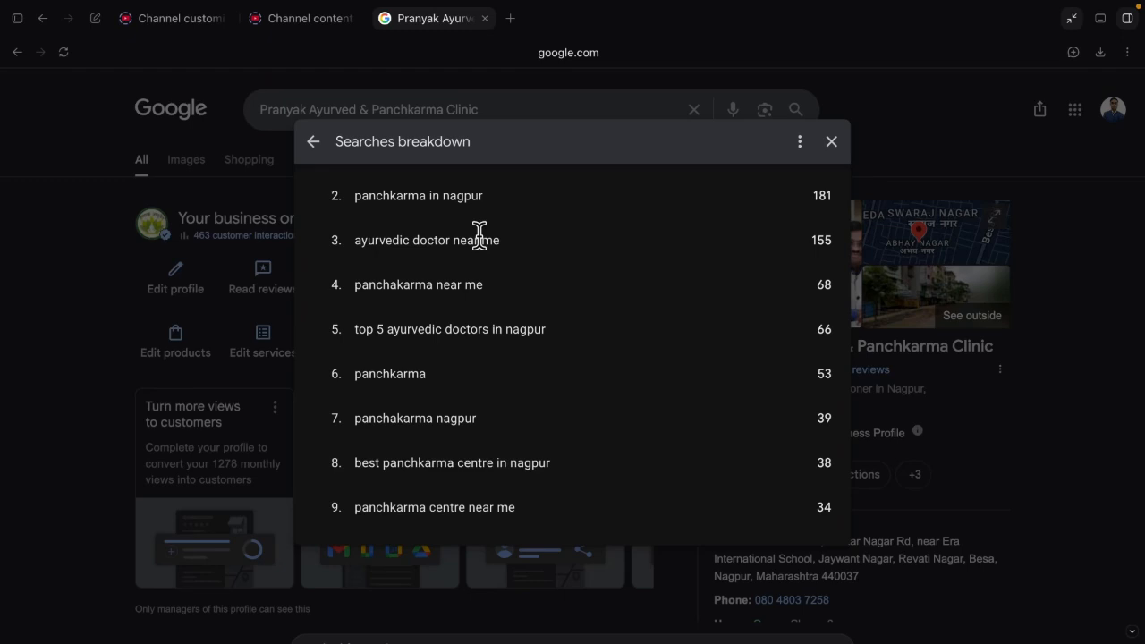
pyautogui.scroll(2, 480, 234)
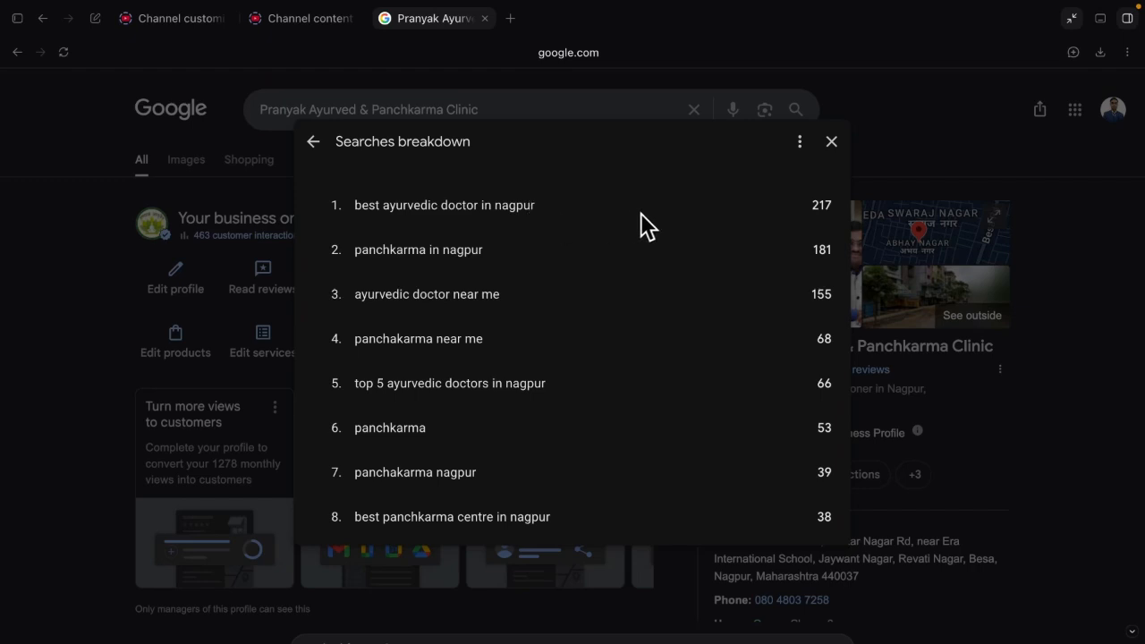
pyautogui.tripleClick(493, 206)
pyautogui.tripleClick(492, 206)
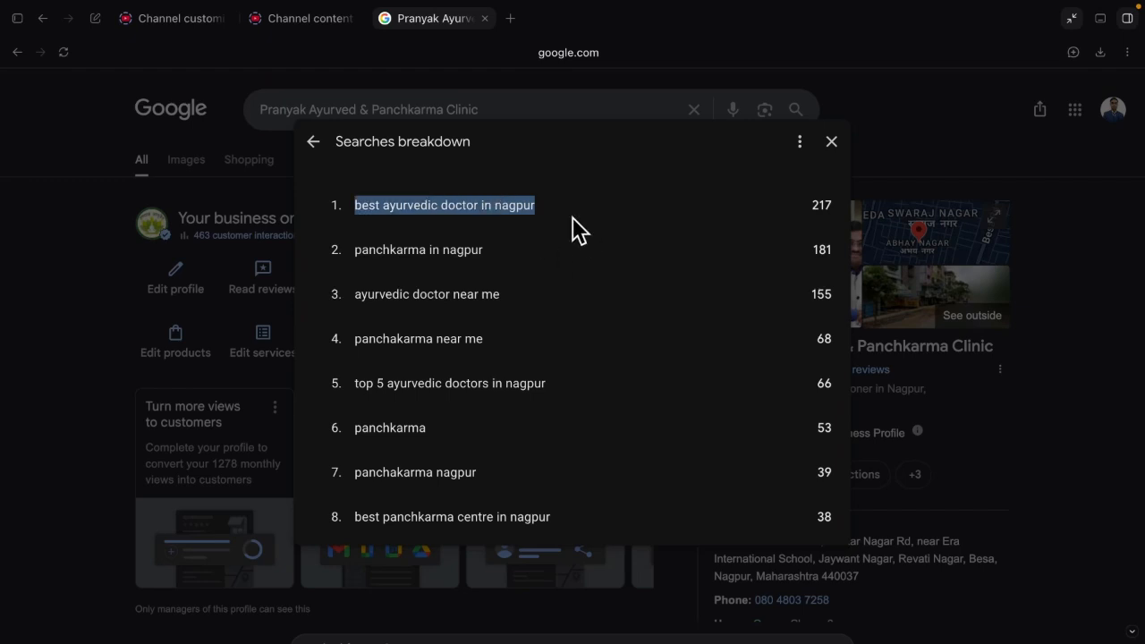
pyautogui.doubleClick(504, 205)
pyautogui.doubleClick(384, 204)
pyautogui.tripleClick(385, 204)
pyautogui.click(830, 143)
# Check the contact details, website and business location in the Pranyak clinic's business information, and close it
pyautogui.click(157, 290)
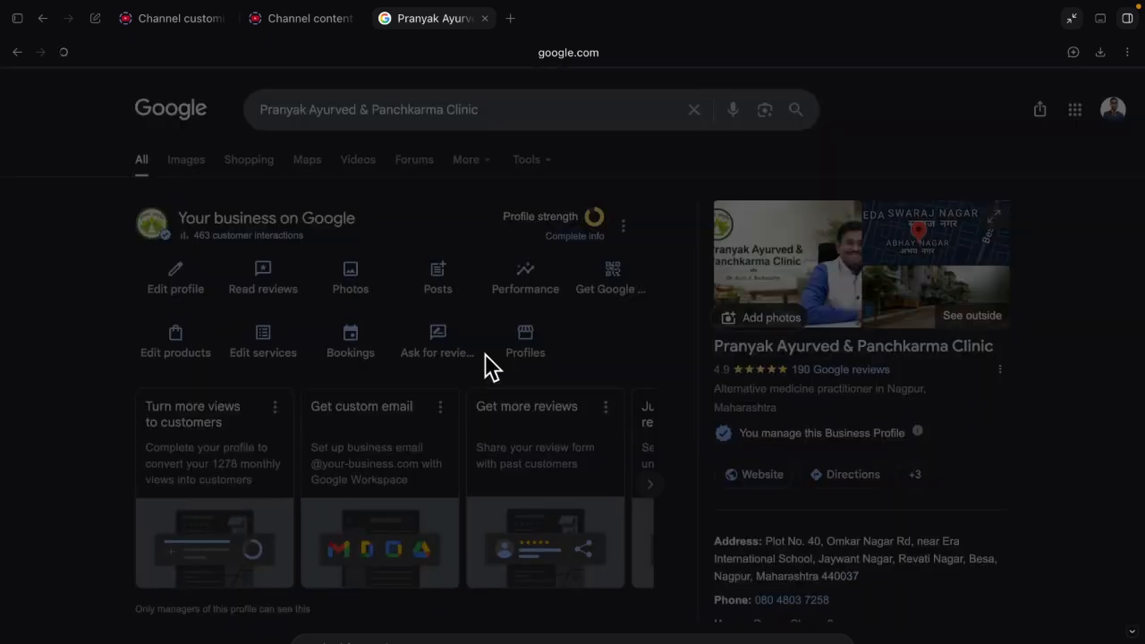
pyautogui.scroll(-10, 567, 445)
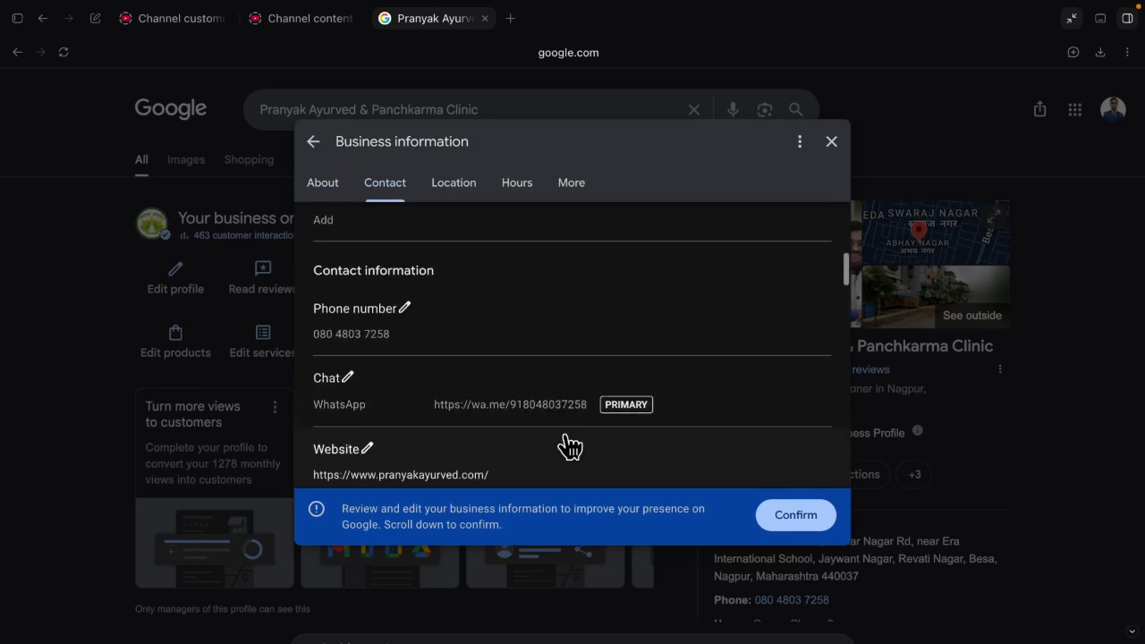
pyautogui.scroll(-2, 426, 275)
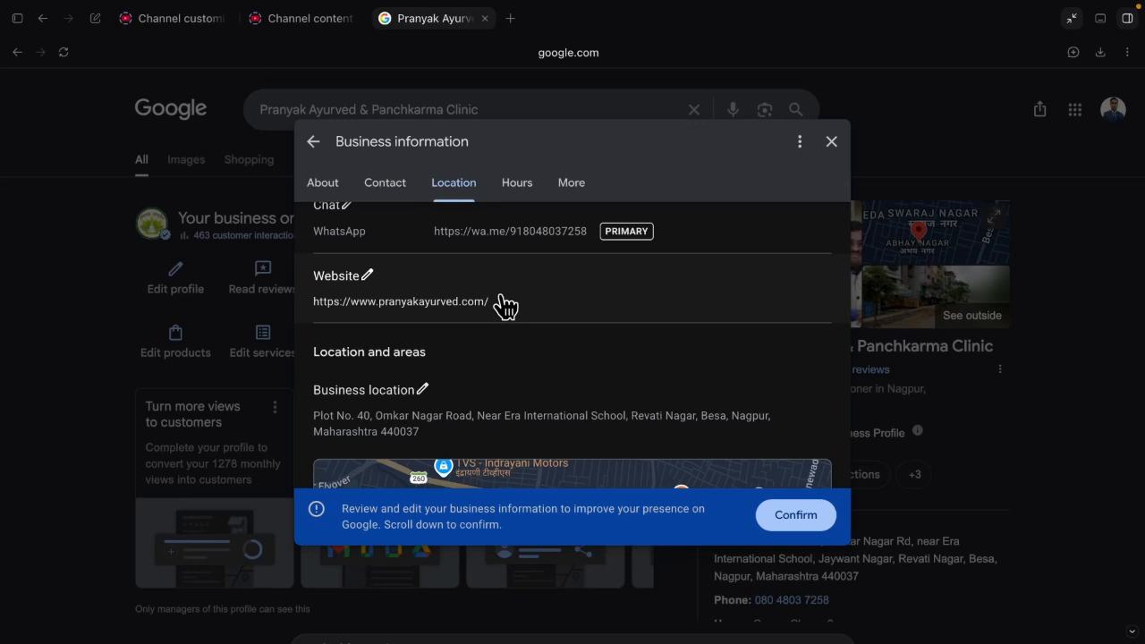
pyautogui.click(831, 151)
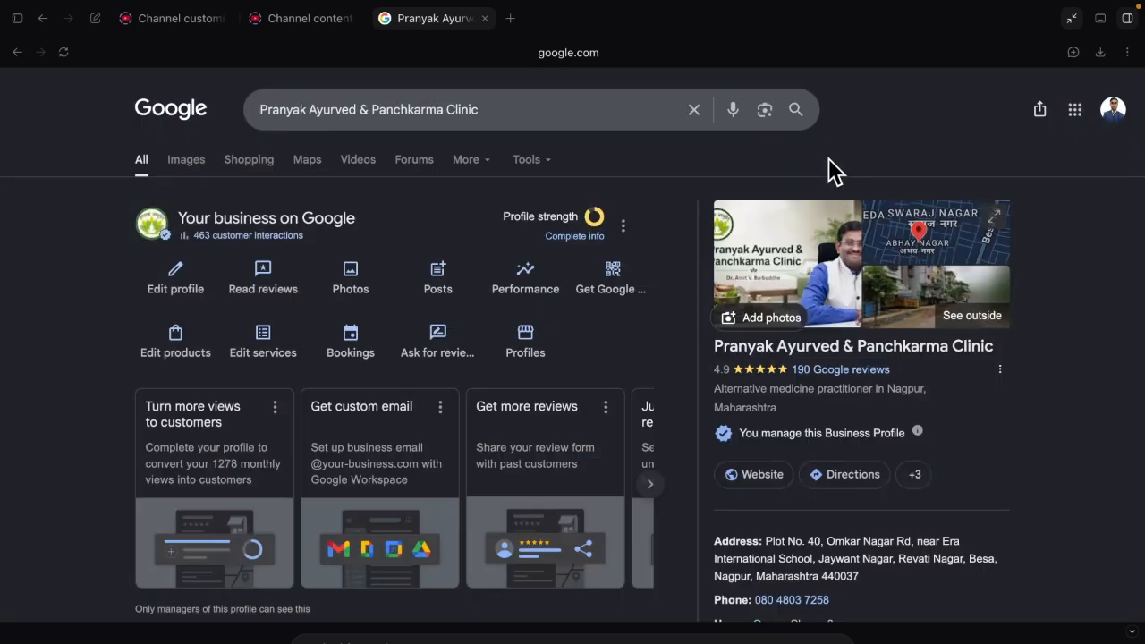
# Revisit the full searches breakdown in the Pranyak clinic's performance report, and close it
pyautogui.click(521, 282)
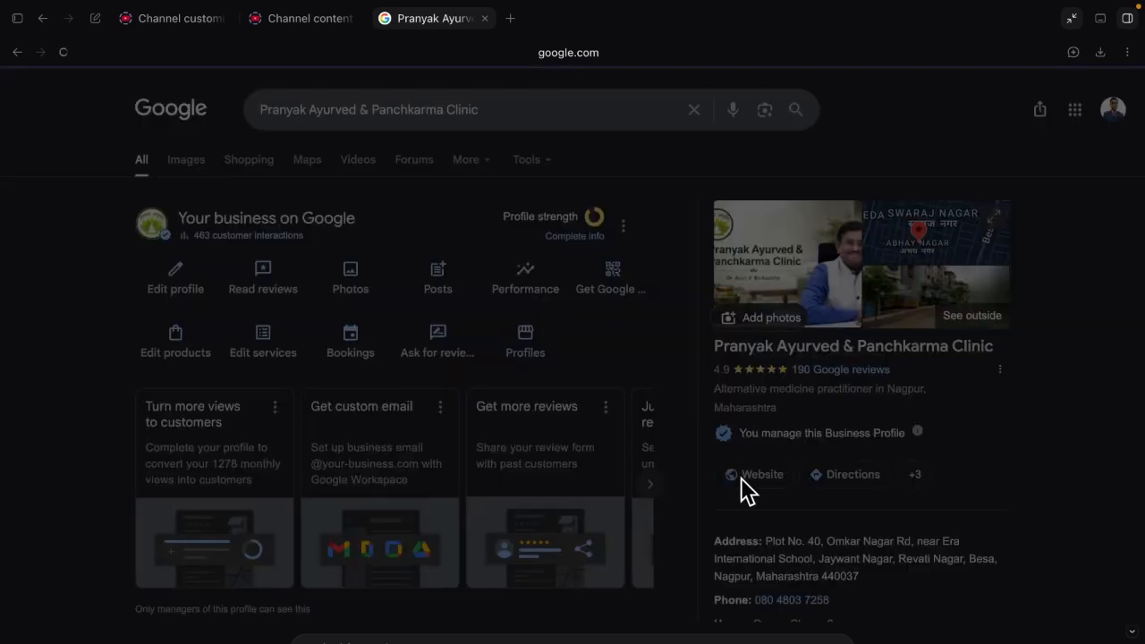
pyautogui.scroll(-10, 647, 452)
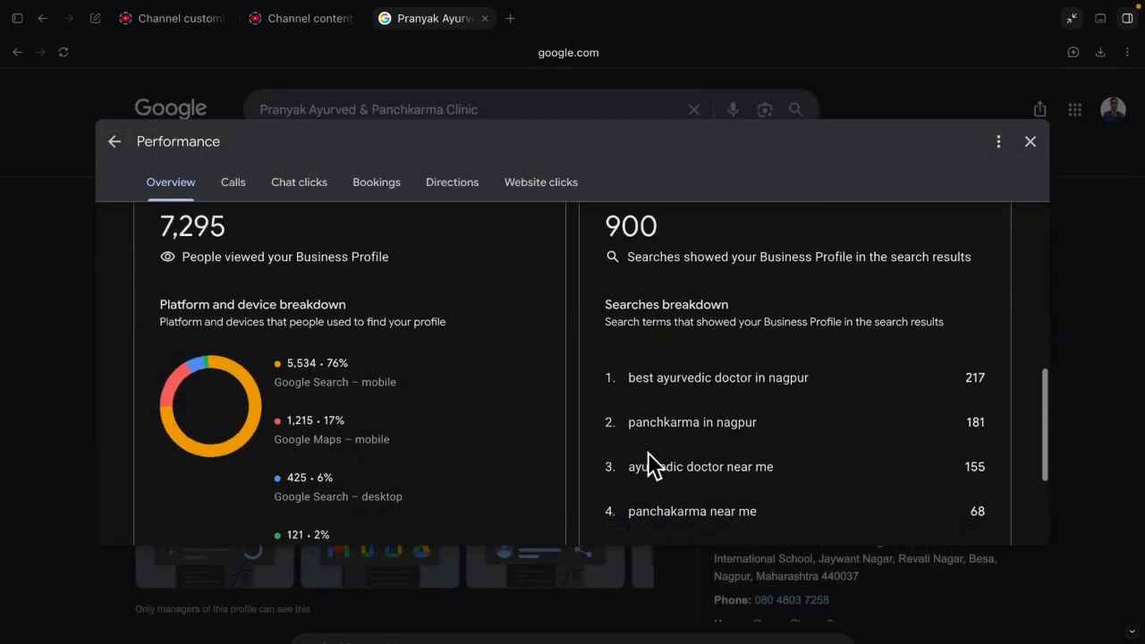
pyautogui.click(802, 451)
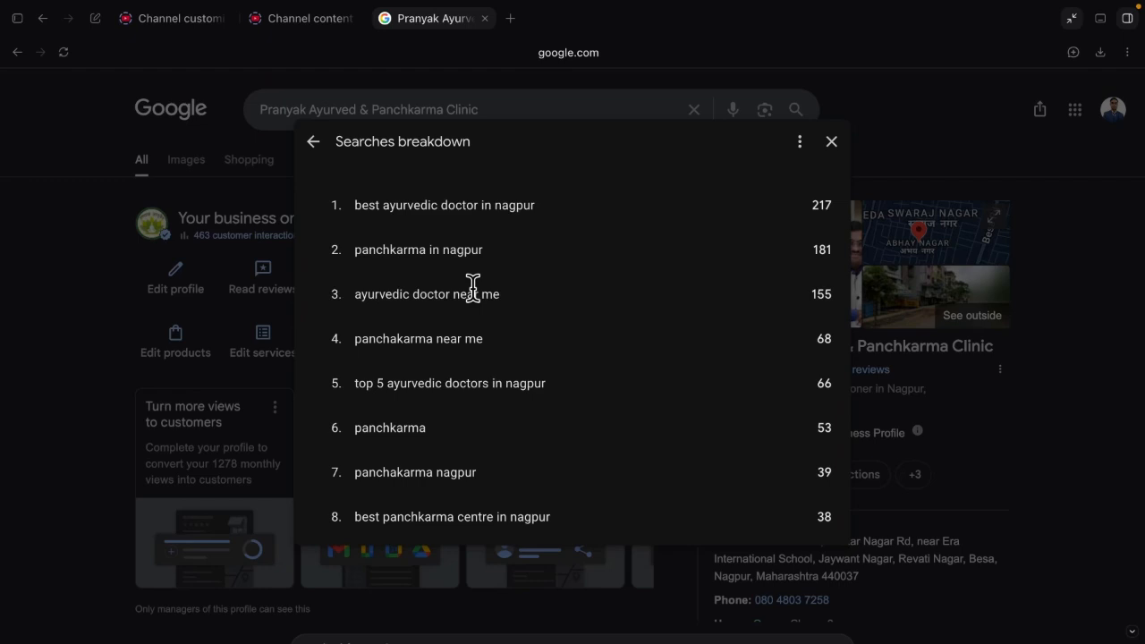
pyautogui.click(831, 141)
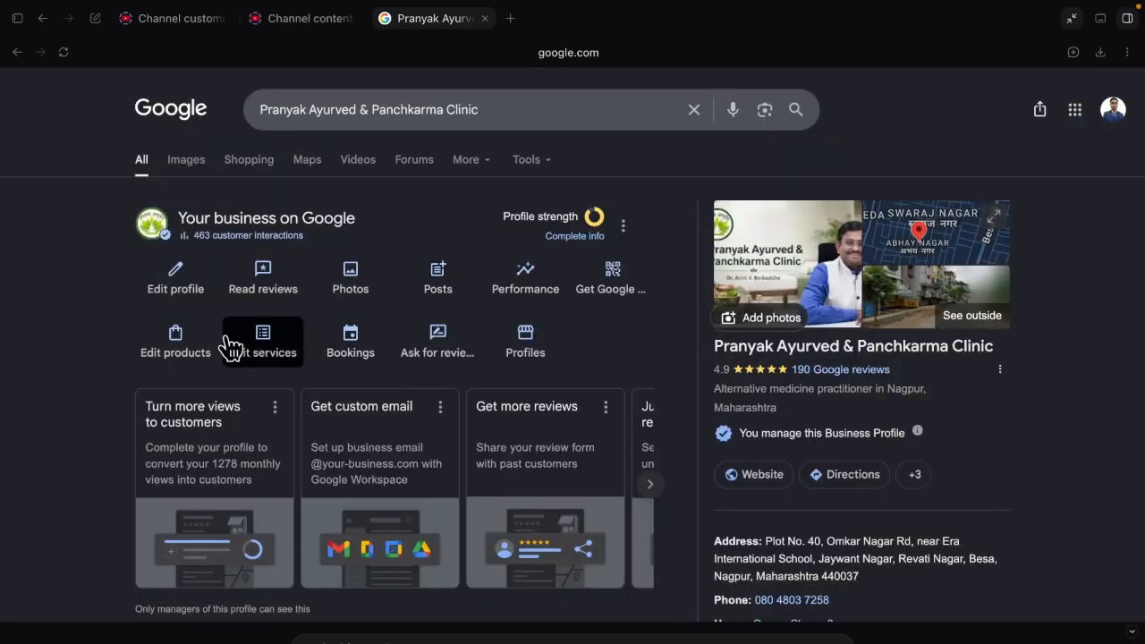